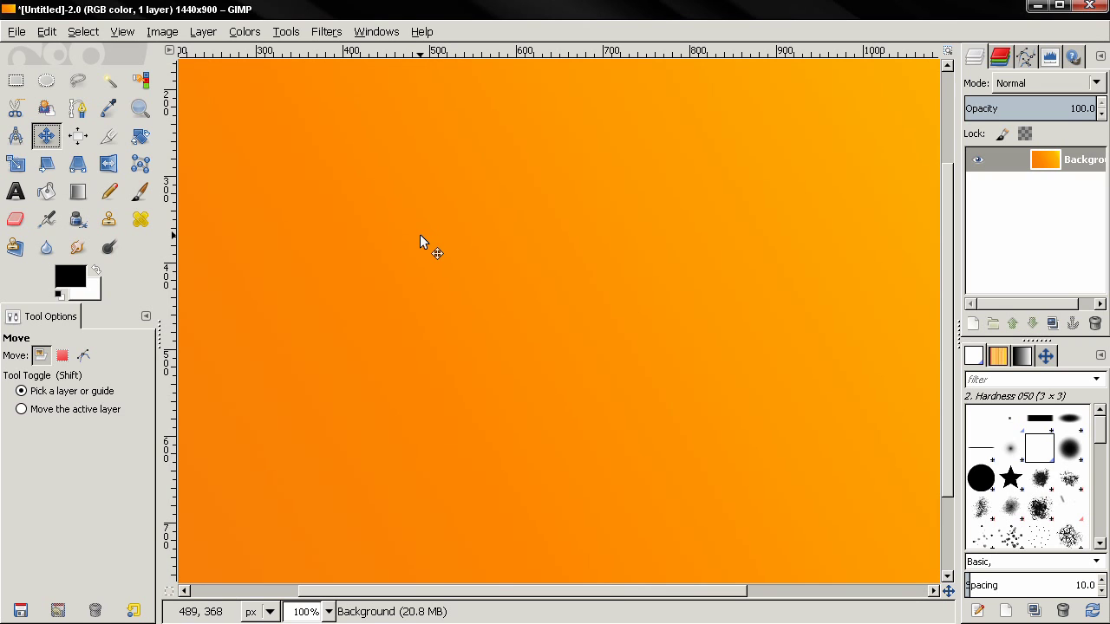
- Open the Edit menu to reach Preferences
left_click(47, 31)
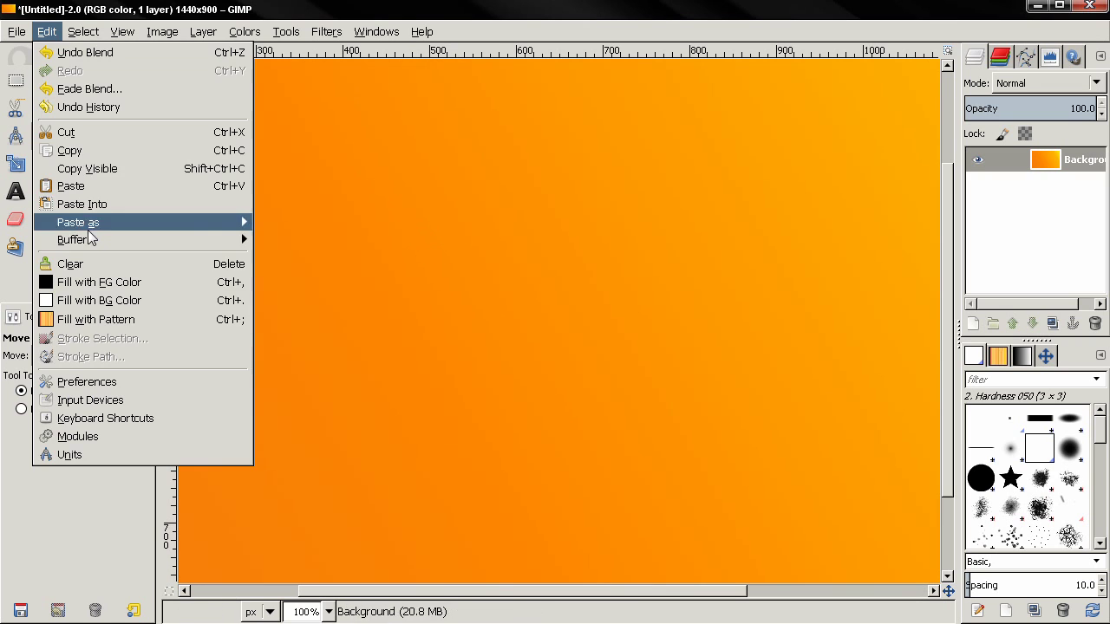
- Open Preferences on the Interface page and move the dialog lower on screen
left_click(109, 382)
left_click(247, 65)
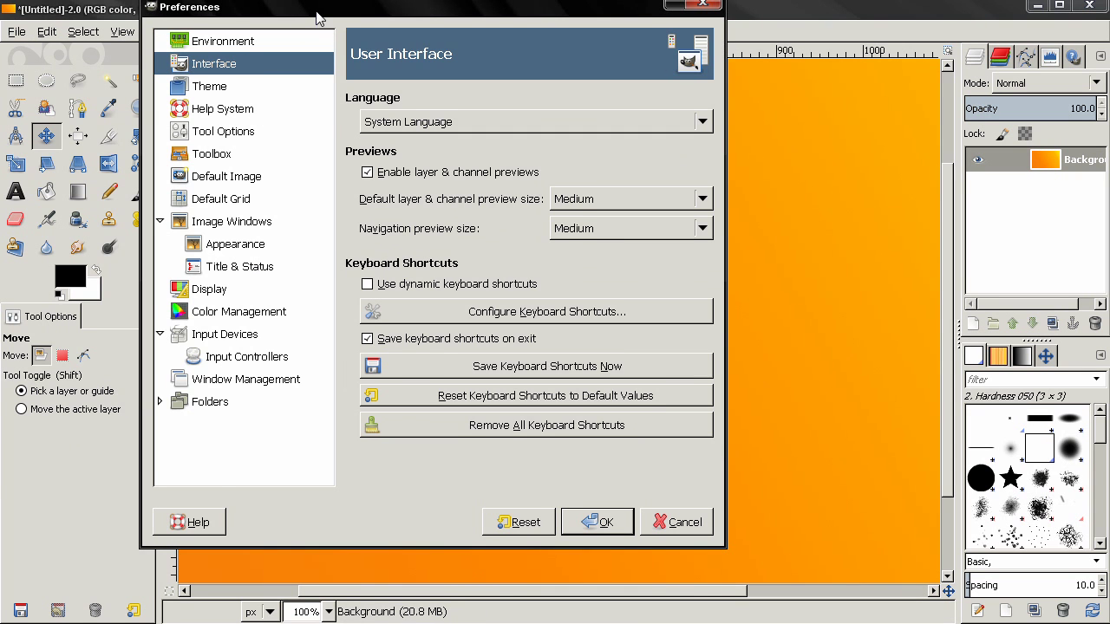
left_click_drag(317, 12, 316, 51)
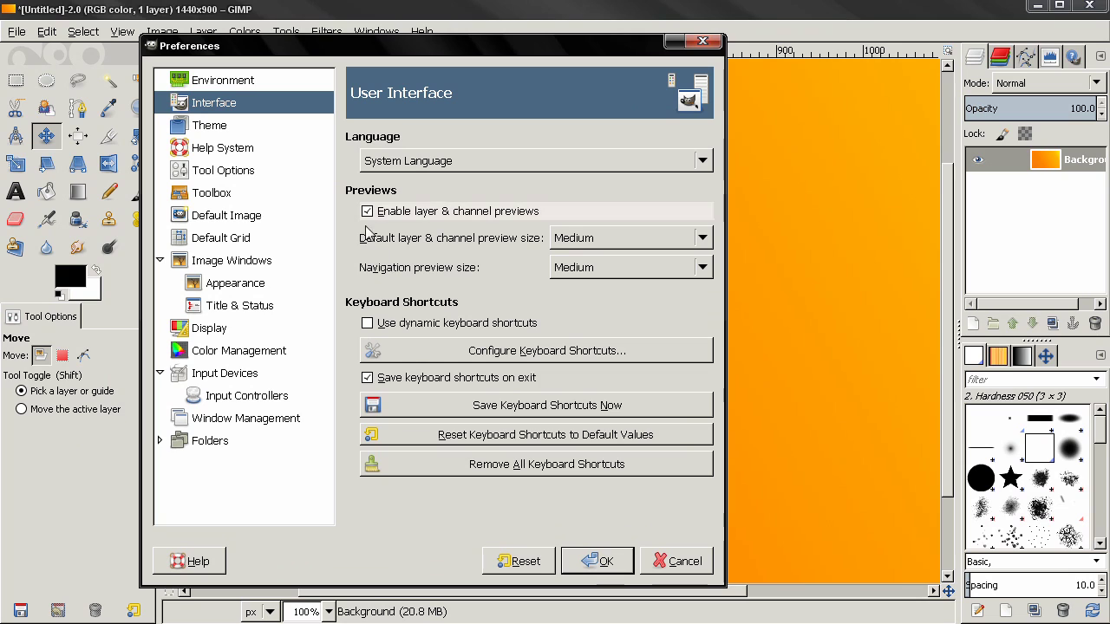
- Browse the interface Language list, leaving it at System Language
left_click(421, 163)
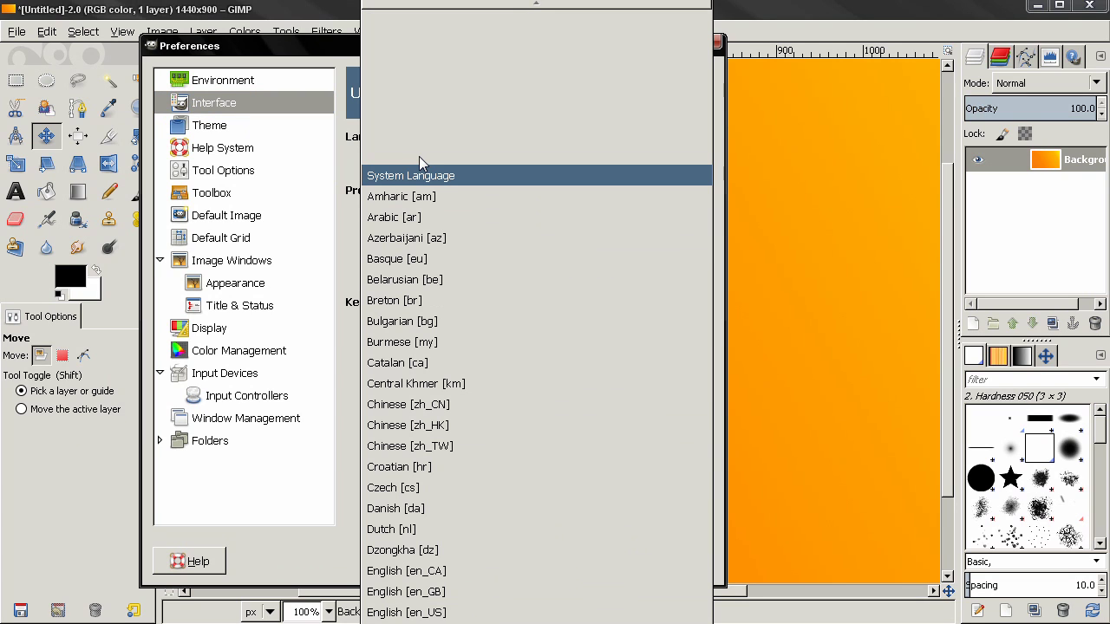
left_click(415, 172)
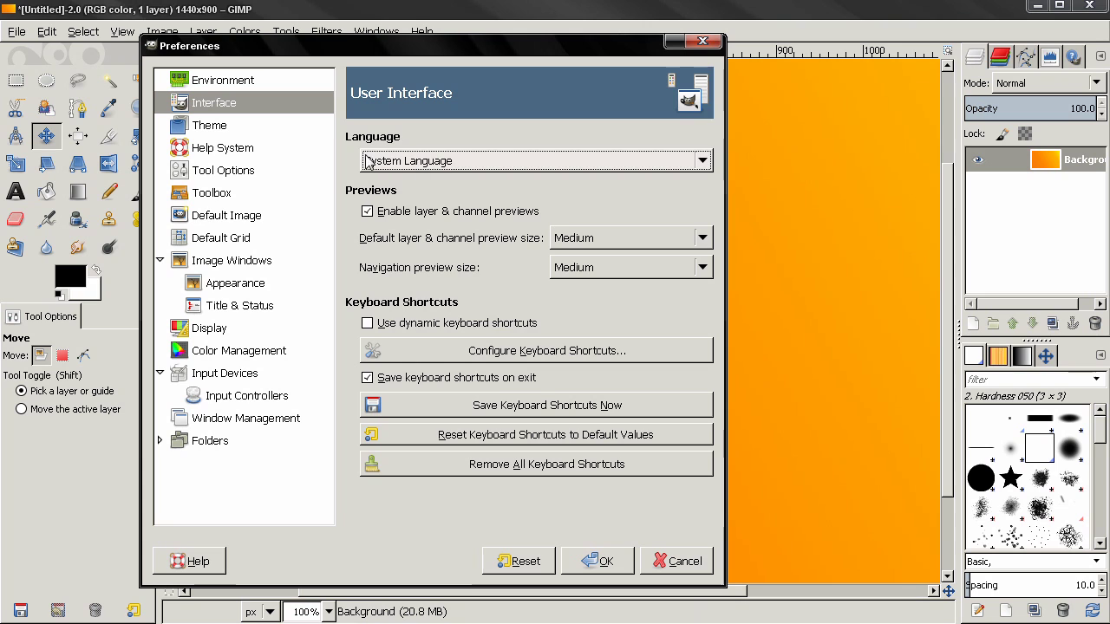
left_click(439, 162)
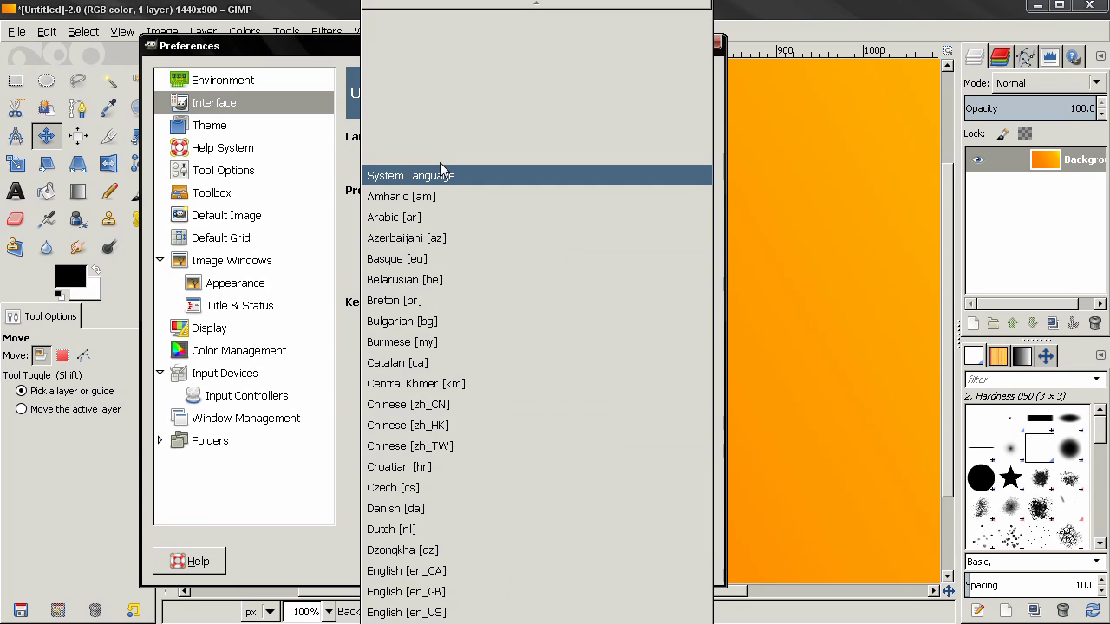
scroll(444, 187, "down", 9)
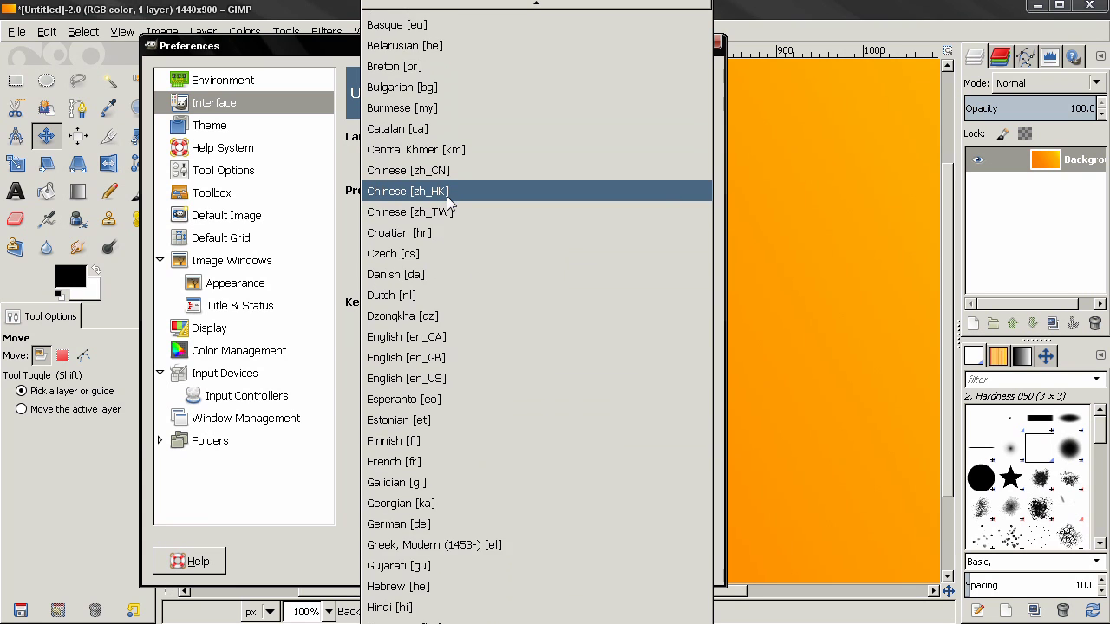
scroll(446, 195, "down", 10)
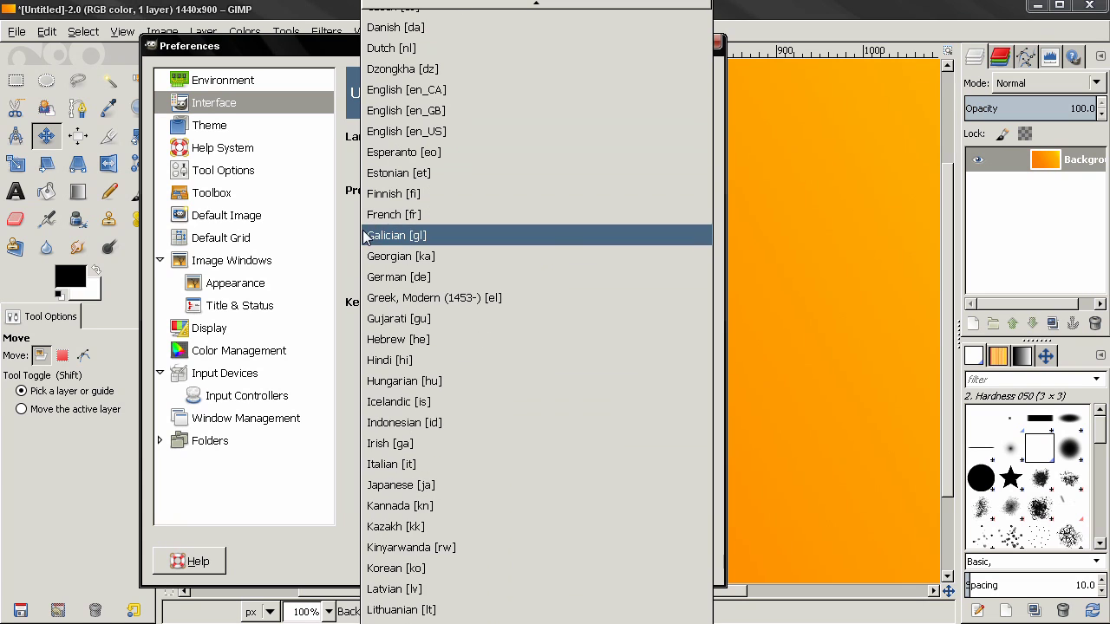
left_click(342, 229)
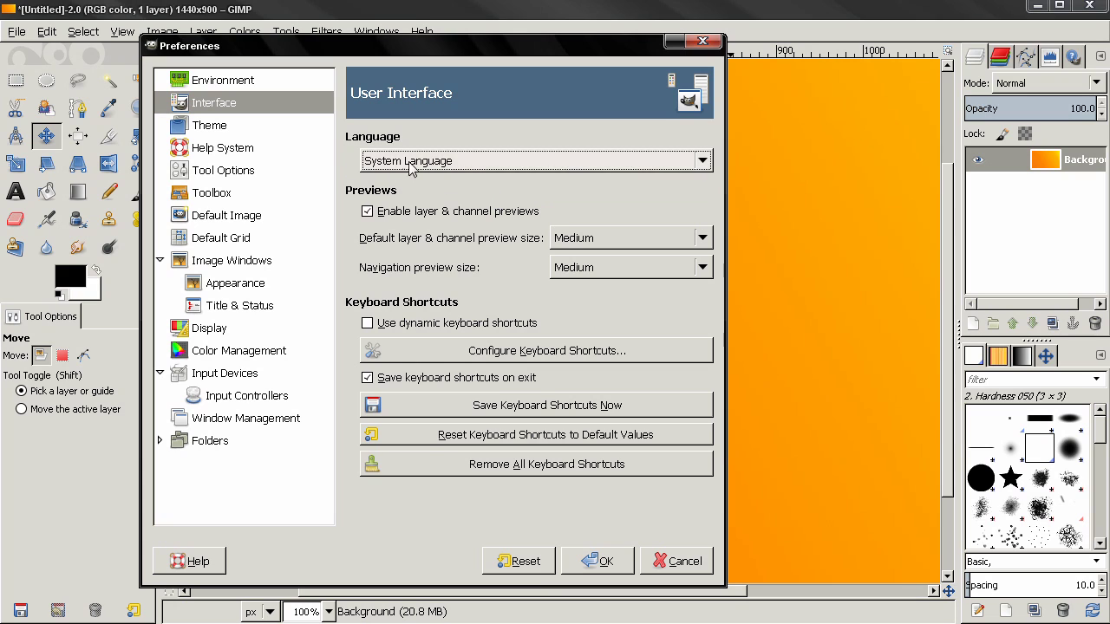
left_click(463, 161)
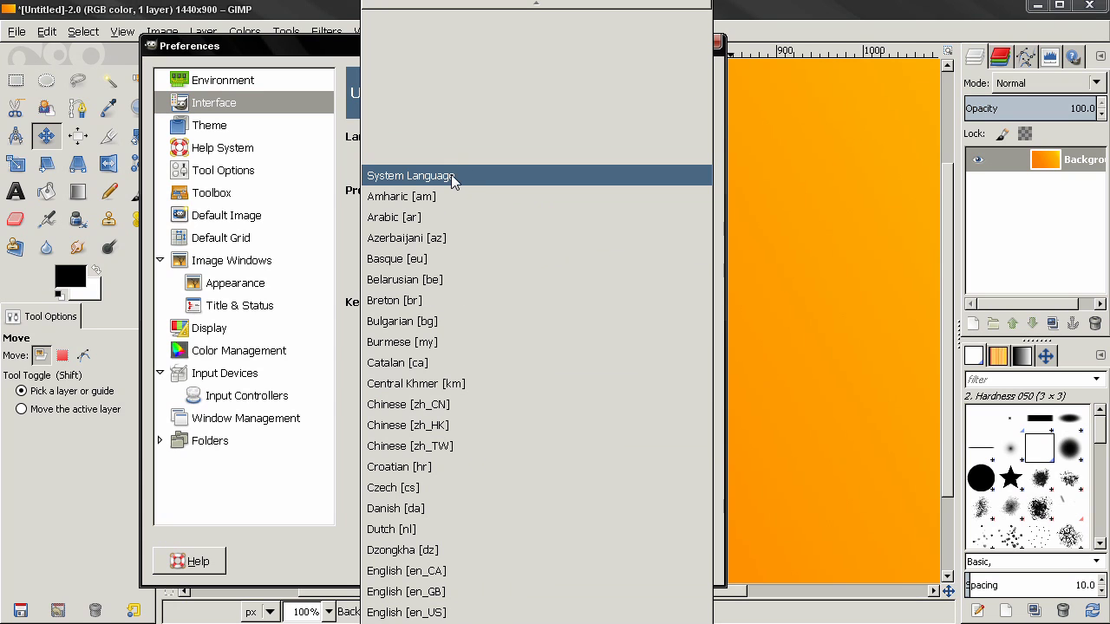
left_click(344, 160)
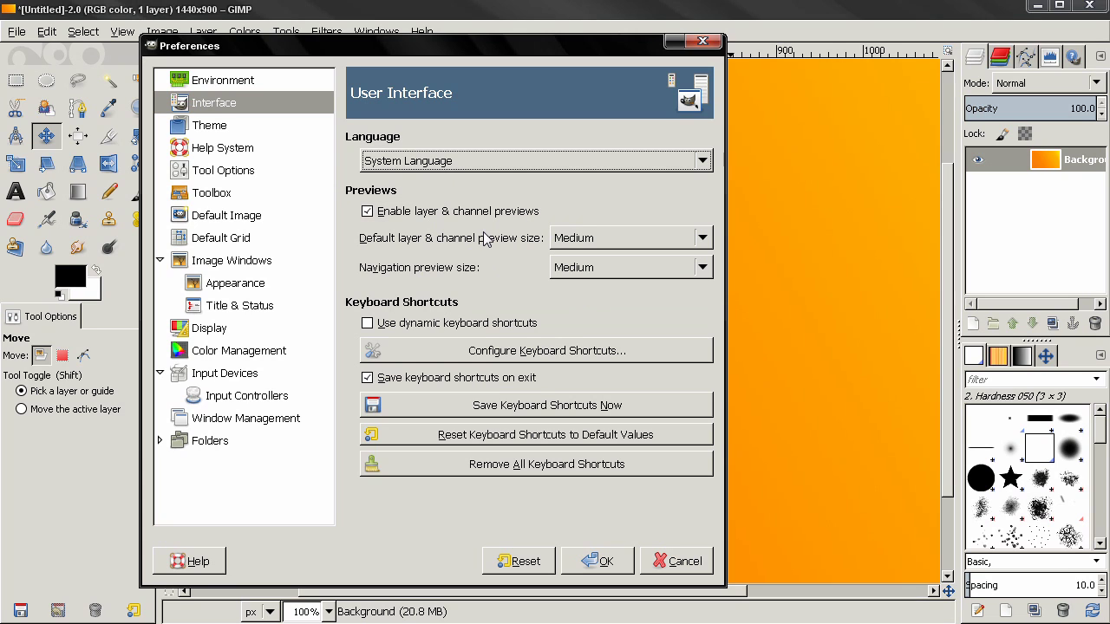
left_click(1054, 164)
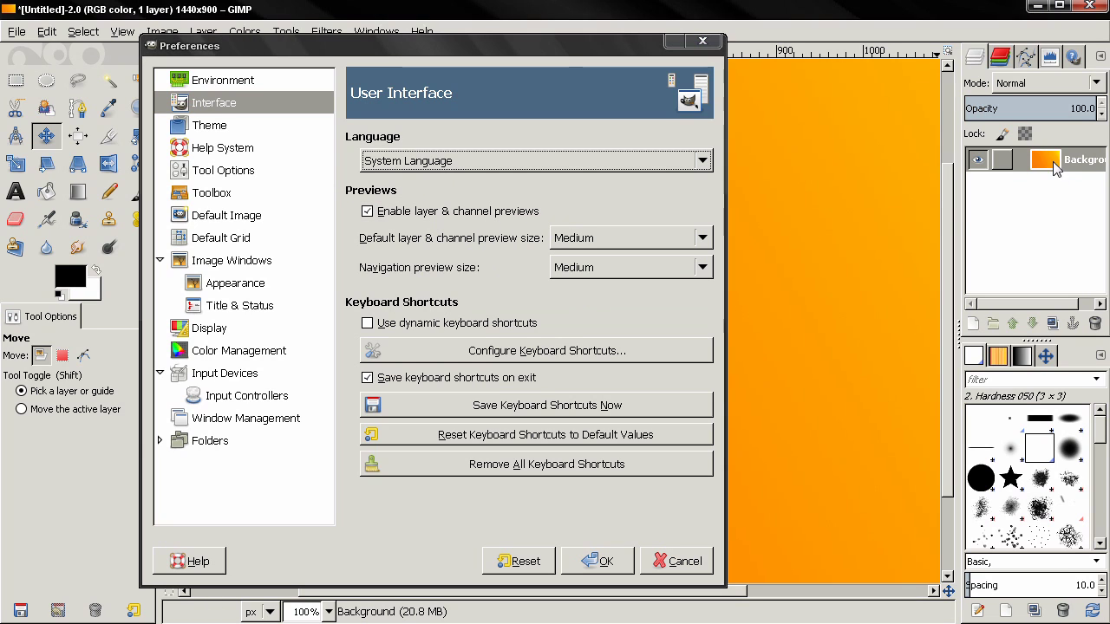
left_click(999, 57)
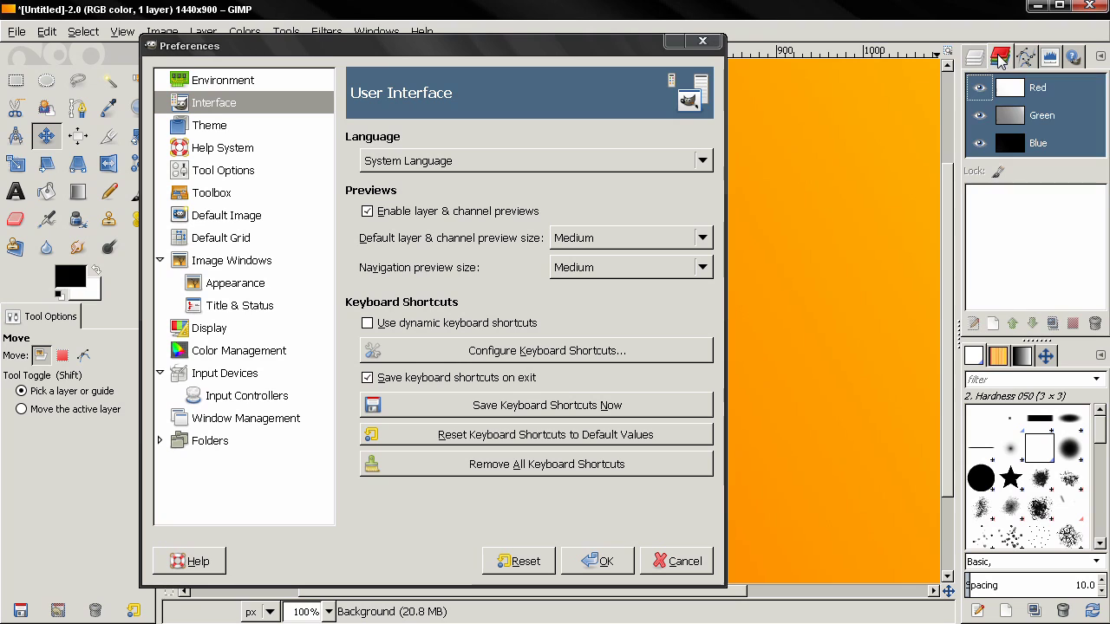
left_click(1005, 98)
left_click(1008, 115)
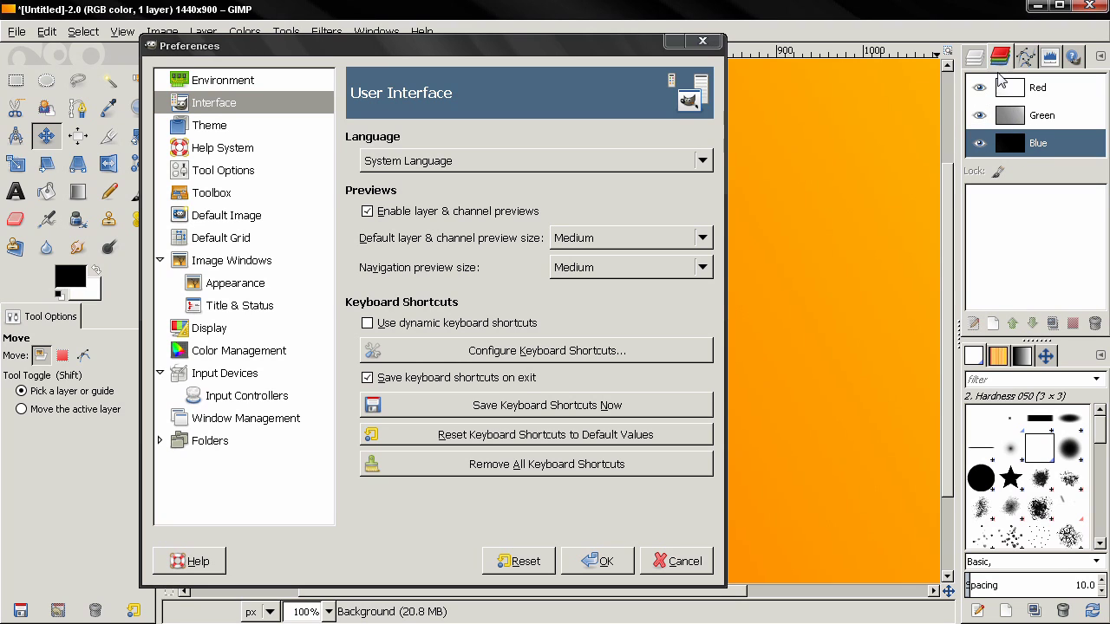
left_click(974, 57)
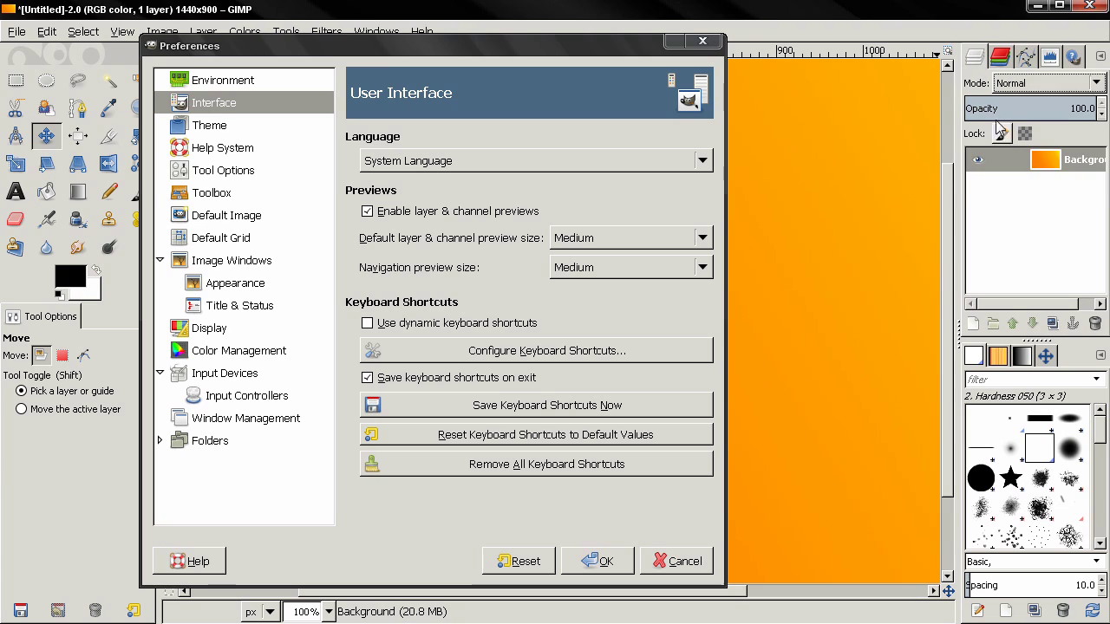
left_click(1040, 161)
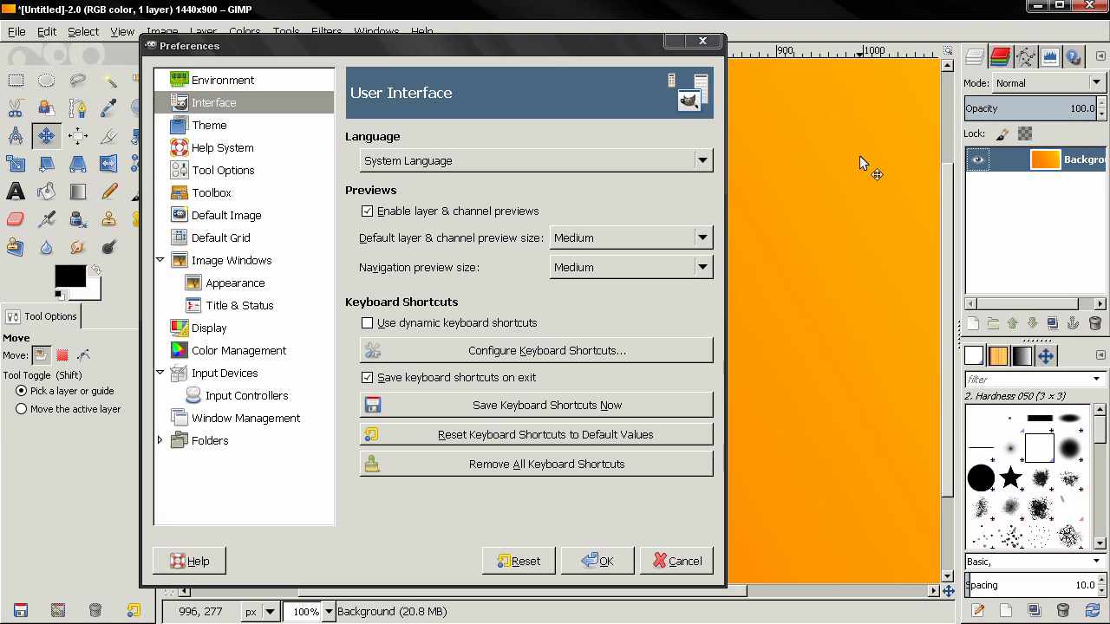
- Set the layer and channel preview size to Very large and confirm Preferences
left_click(655, 236)
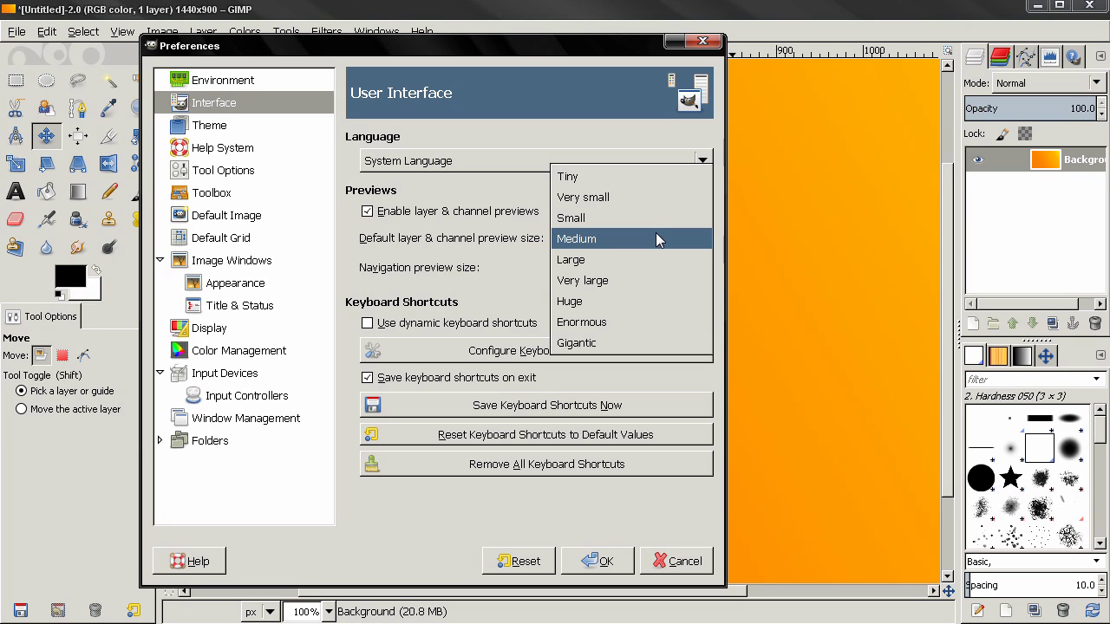
left_click(642, 280)
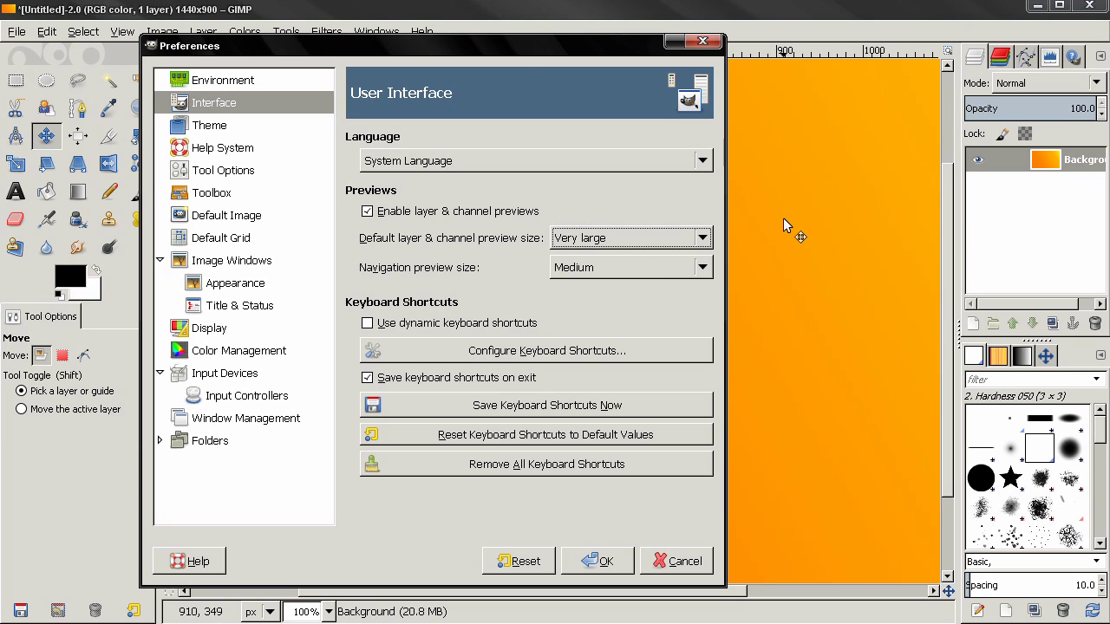
left_click(598, 561)
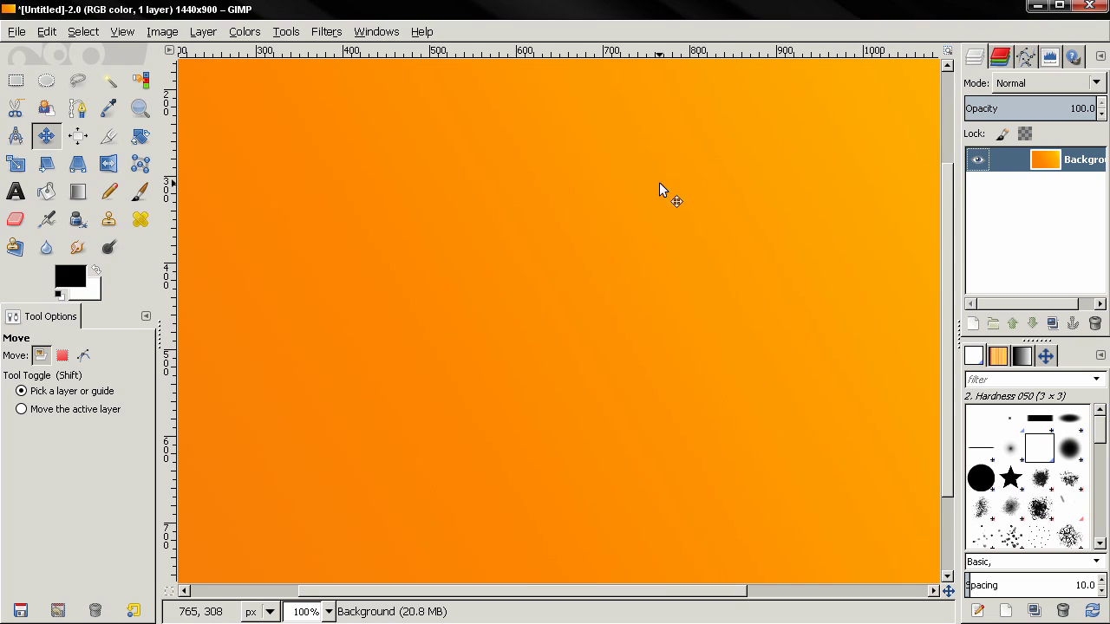
- Close and reopen the Layers panel, select Background, and move its tab to the first dock position
left_click(975, 57)
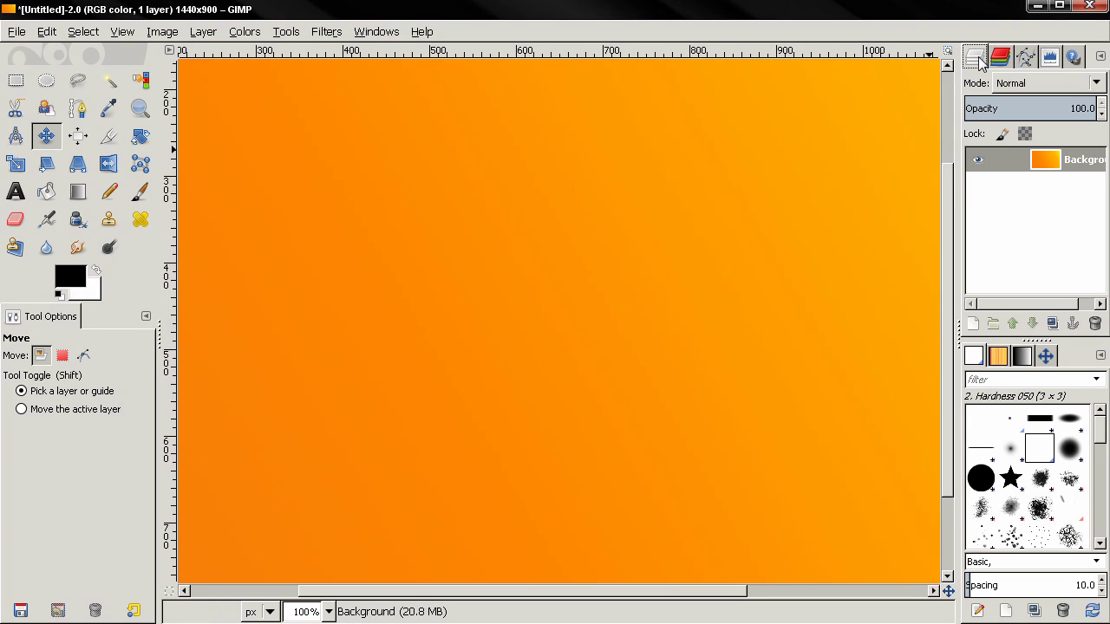
left_click(1099, 59)
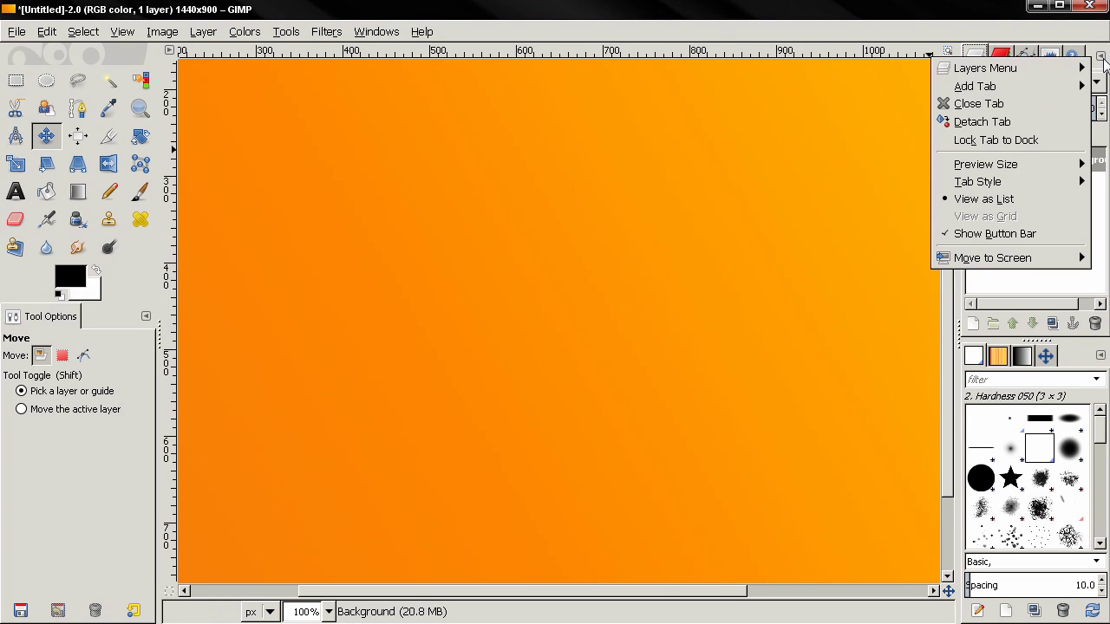
left_click(1033, 106)
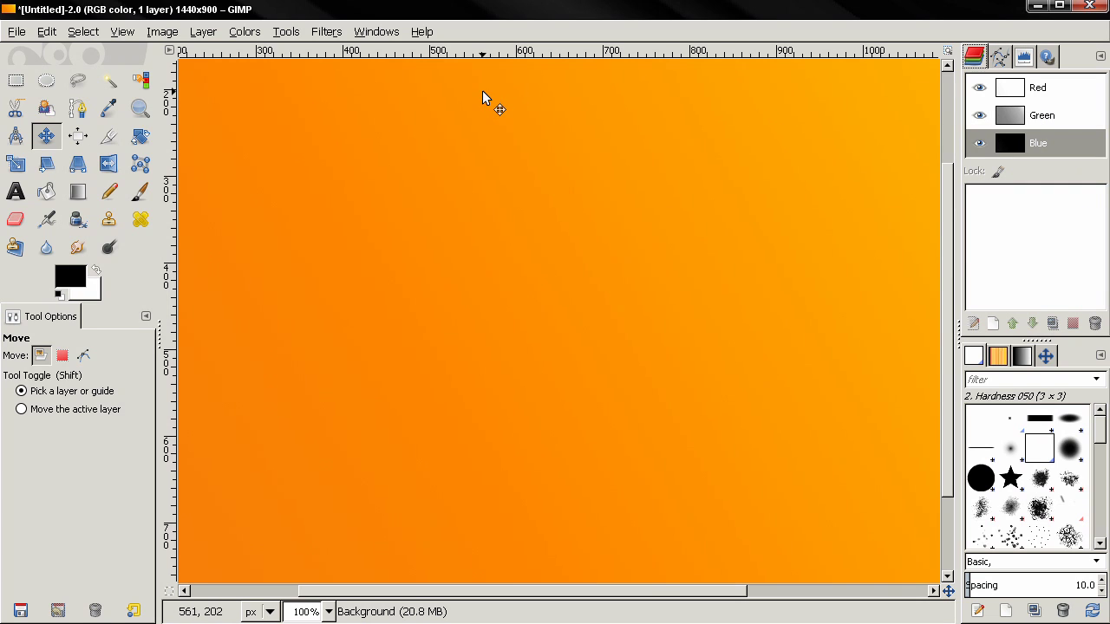
left_click(372, 33)
mouse_move(382, 69)
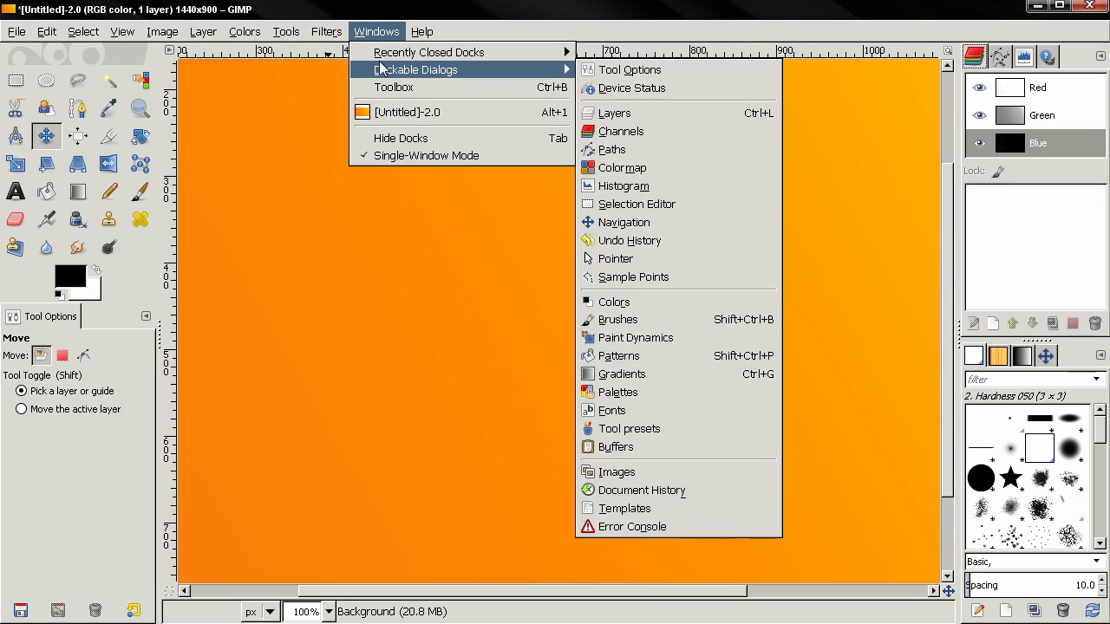
left_click(635, 114)
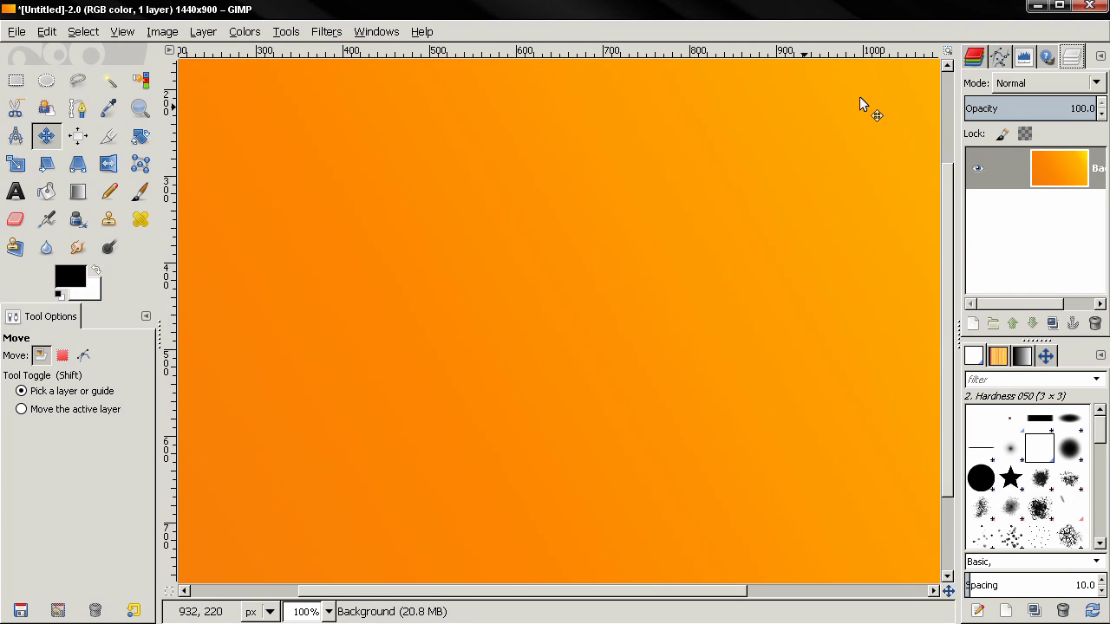
left_click(1073, 174)
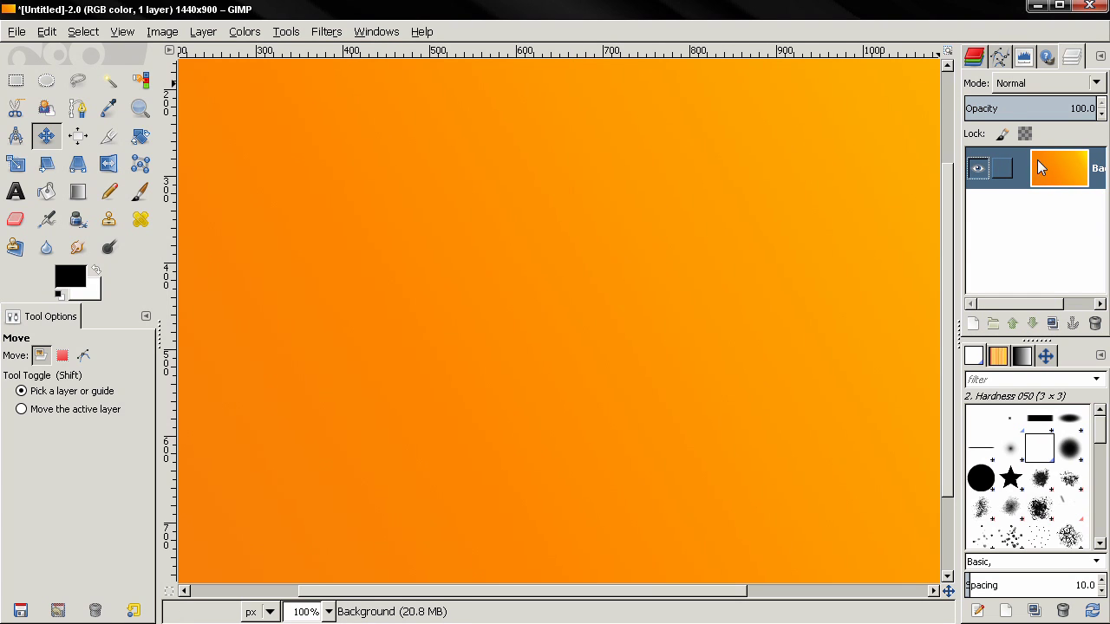
left_click_drag(1072, 56, 976, 66)
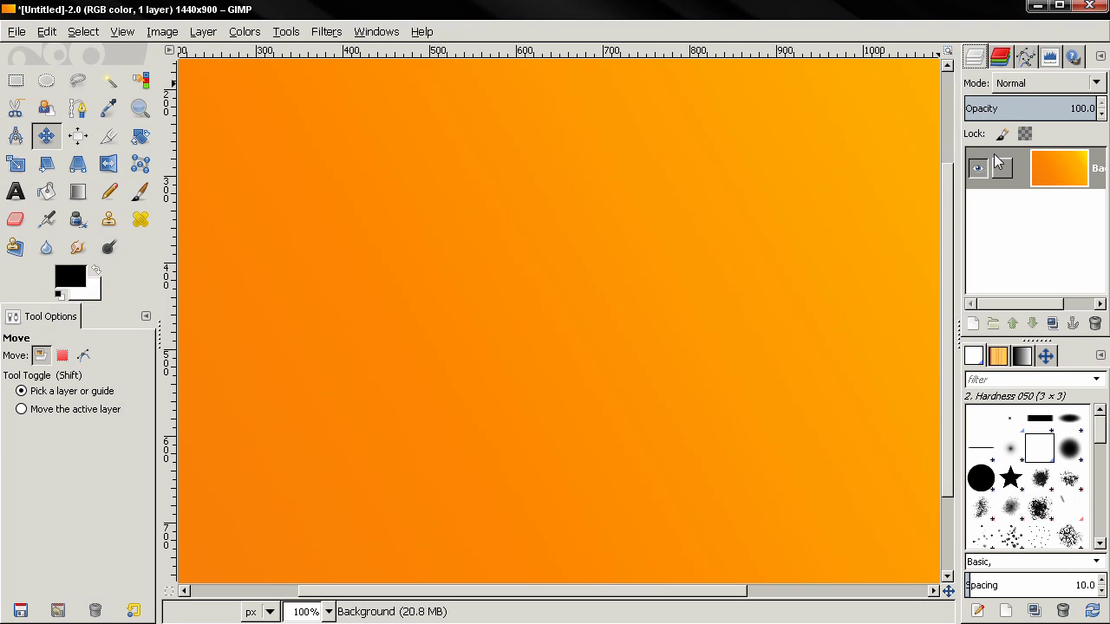
- Set the Layers panel's preview size to Medium and reselect the Background layer
left_click(1100, 56)
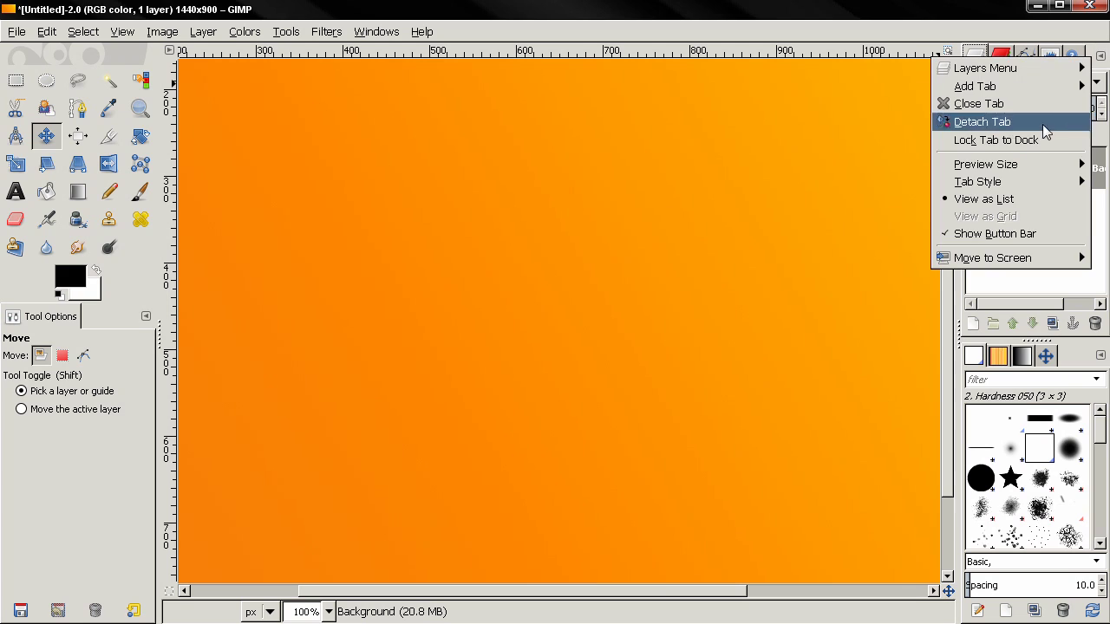
mouse_move(1009, 170)
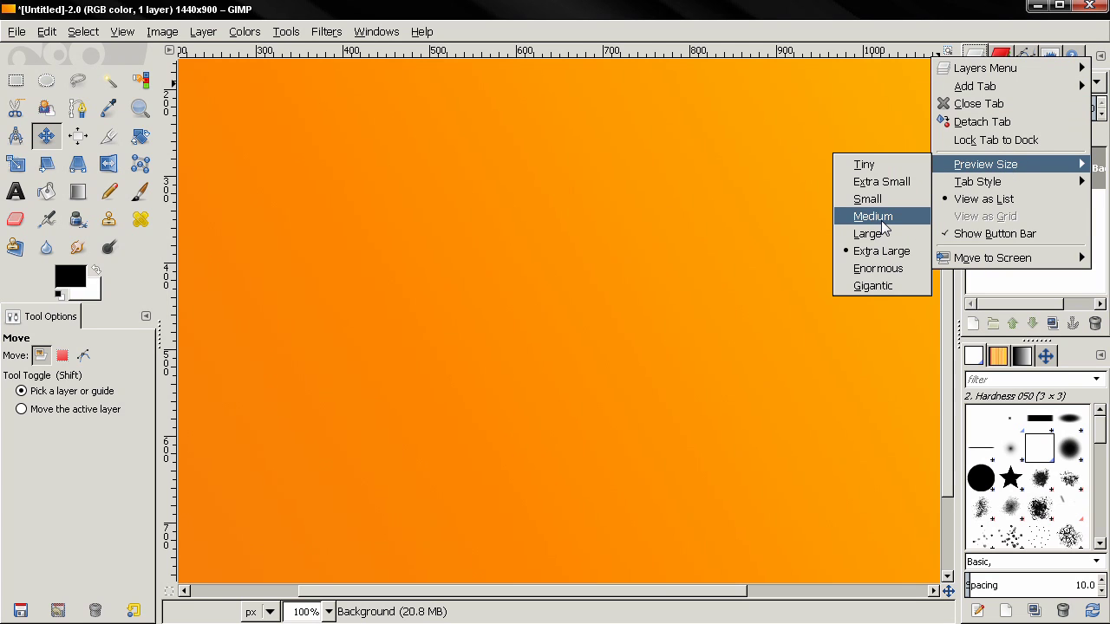
left_click(872, 216)
left_click(1041, 169)
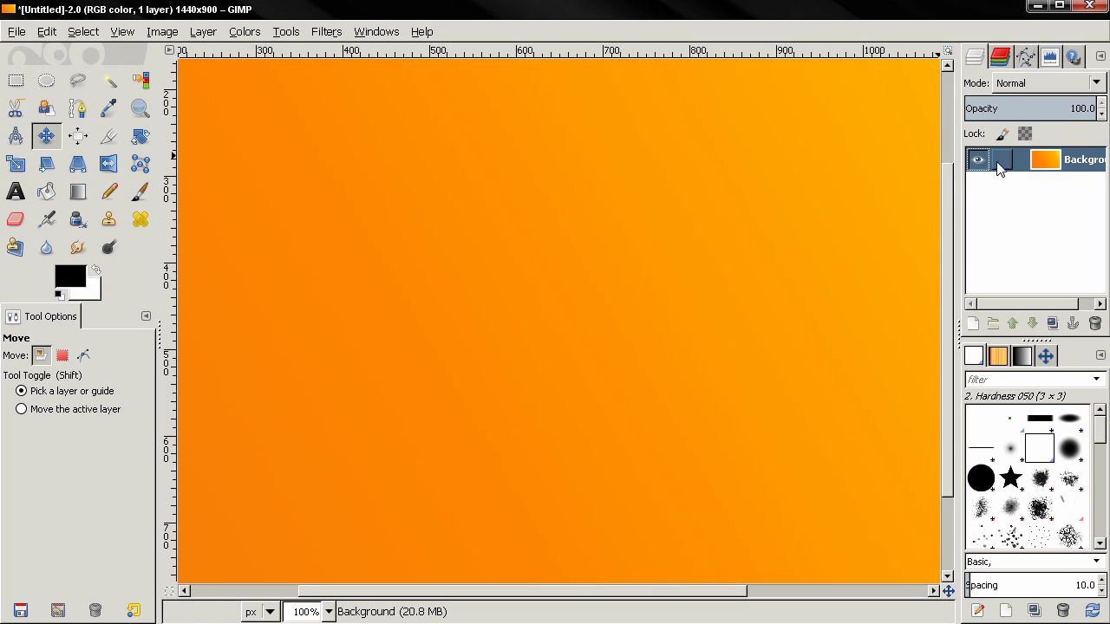
- In Preferences > Interface, change Default layer & channel preview size to Medium
left_click(47, 31)
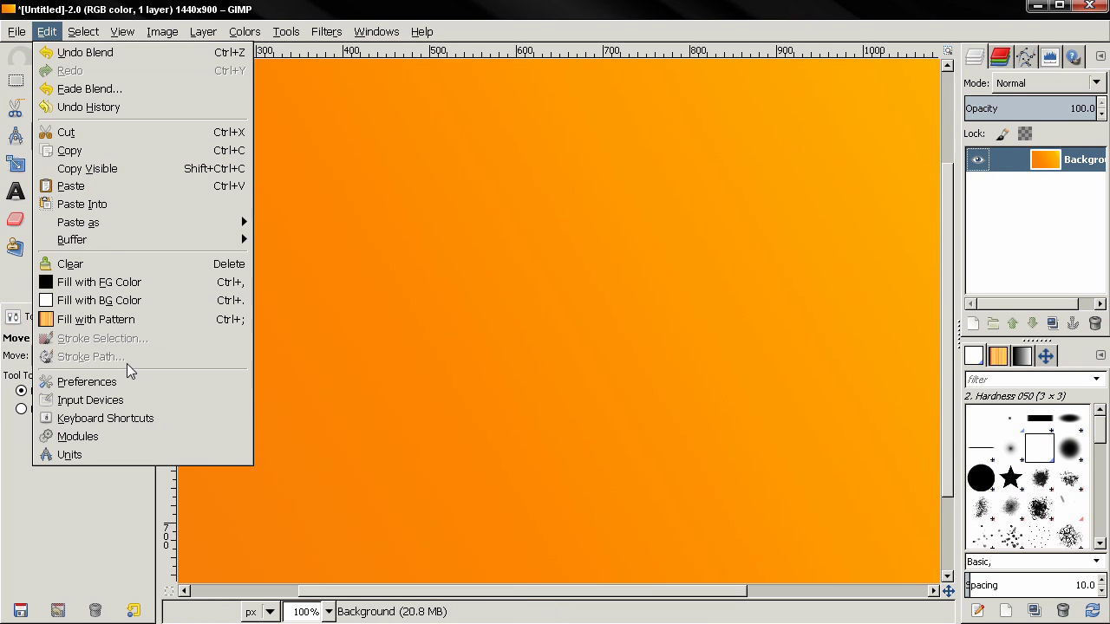
left_click(129, 382)
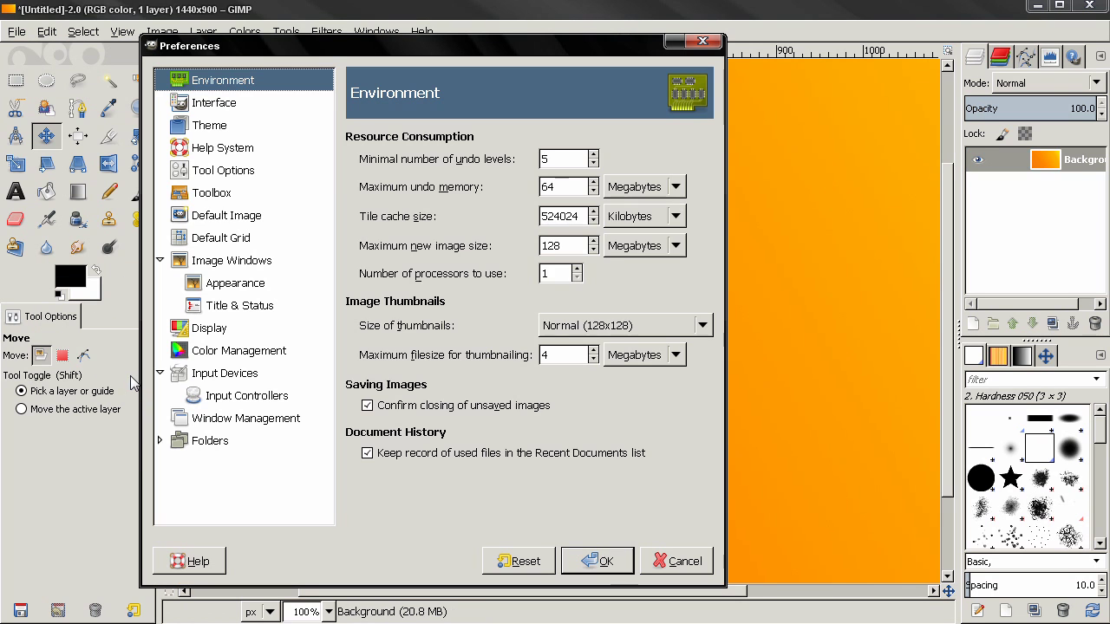
left_click(220, 105)
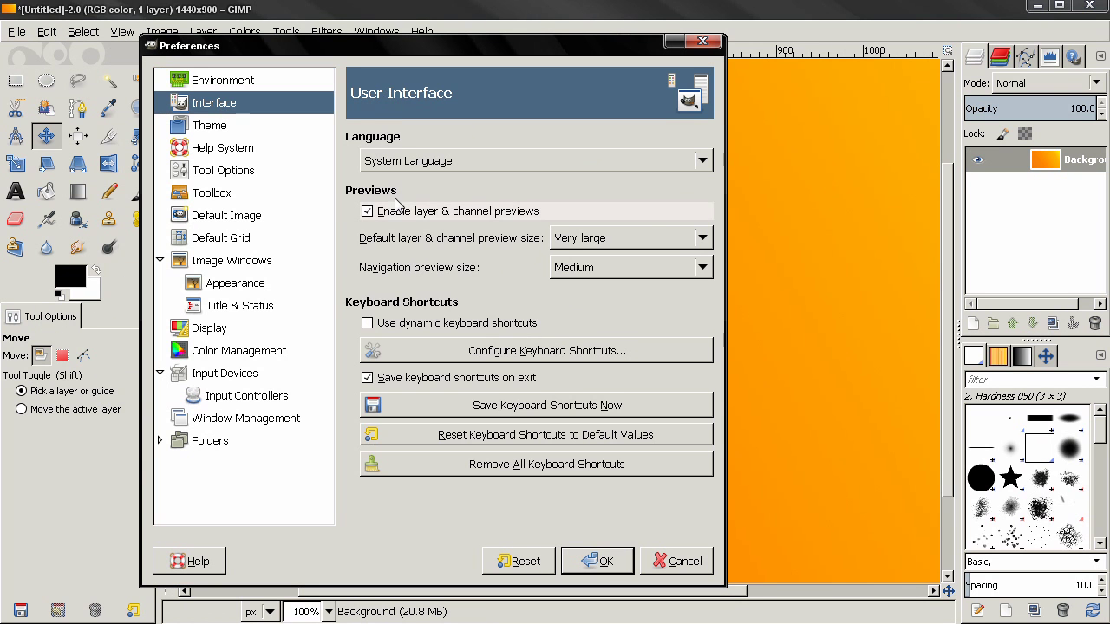
left_click(594, 243)
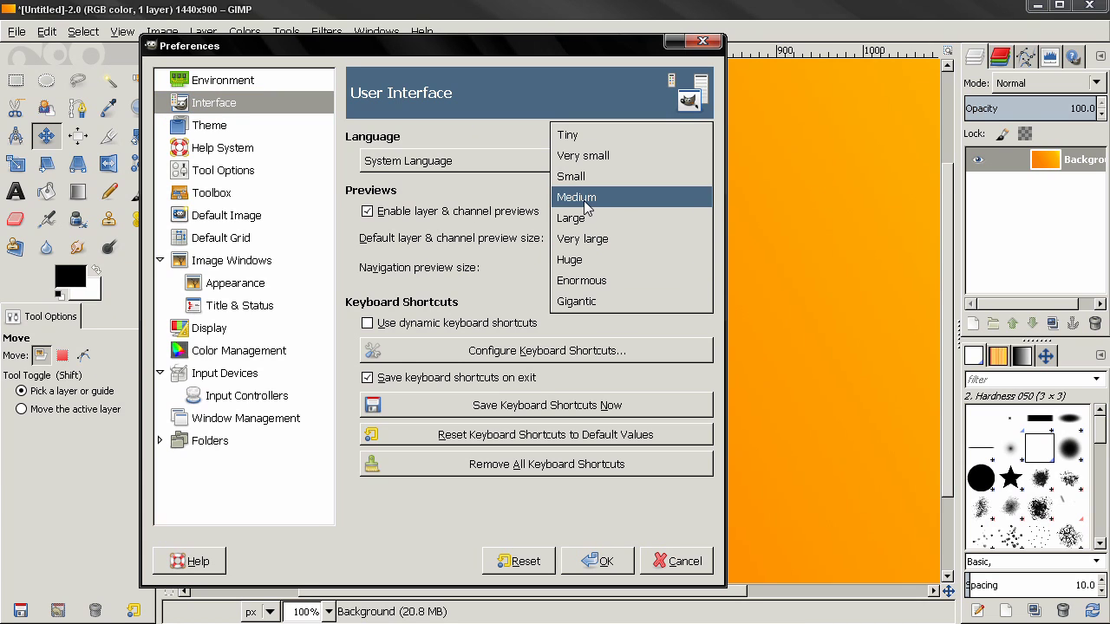
left_click(582, 198)
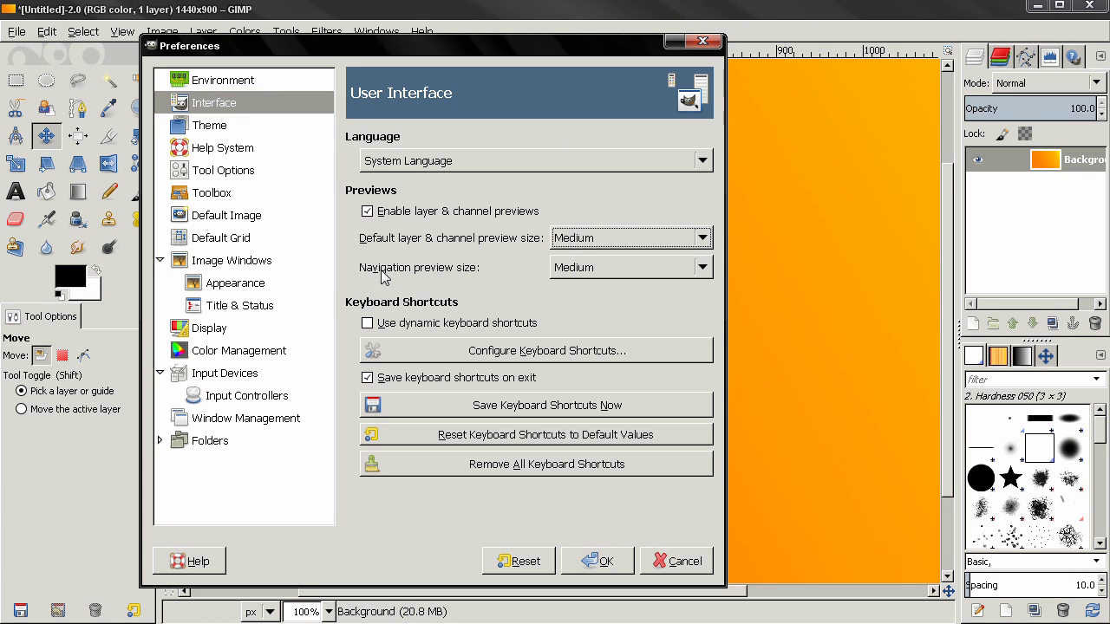
left_click(604, 273)
left_click(604, 273)
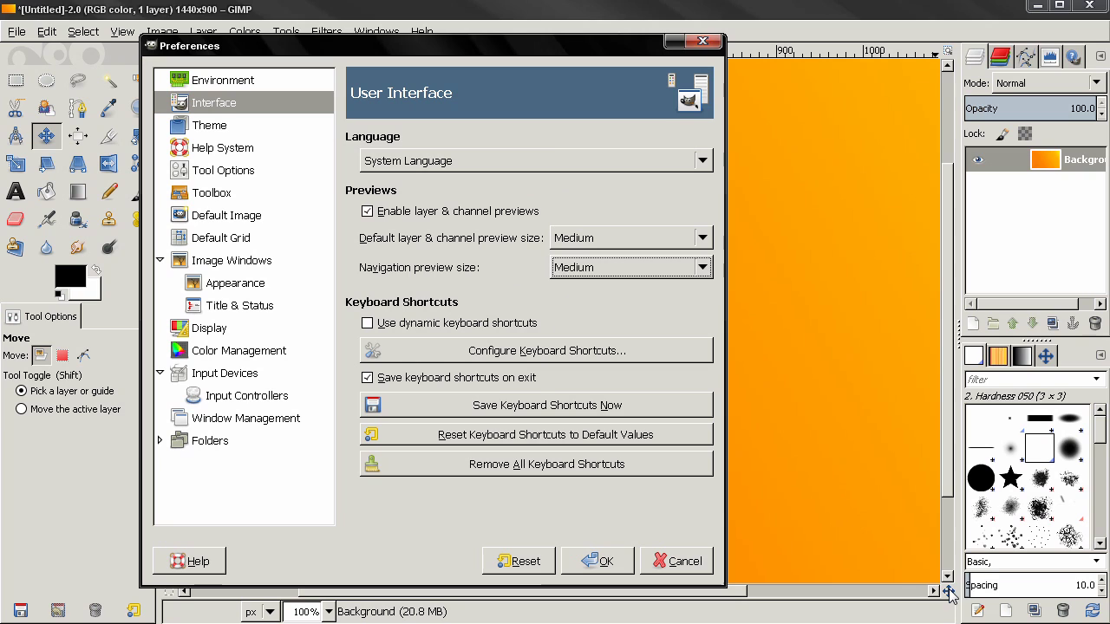
mouse_move(948, 588)
left_mouse_down()
mouse_move(958, 584)
mouse_move(941, 587)
left_mouse_up()
left_click(617, 269)
left_click(616, 290)
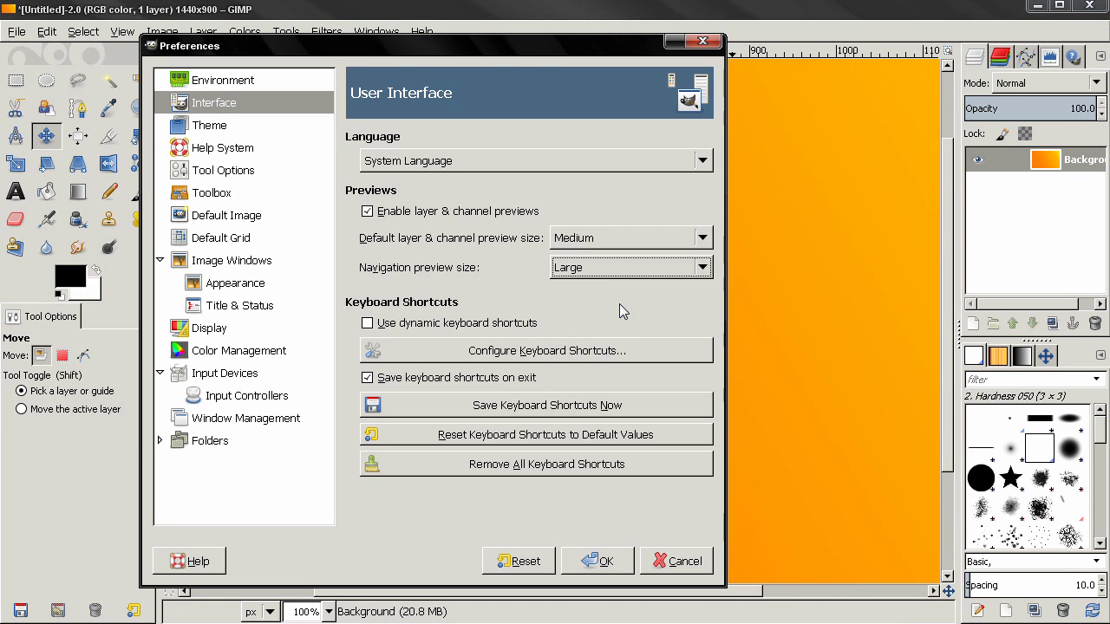
mouse_move(948, 591)
left_mouse_down()
mouse_move(924, 579)
mouse_move(942, 585)
left_mouse_up()
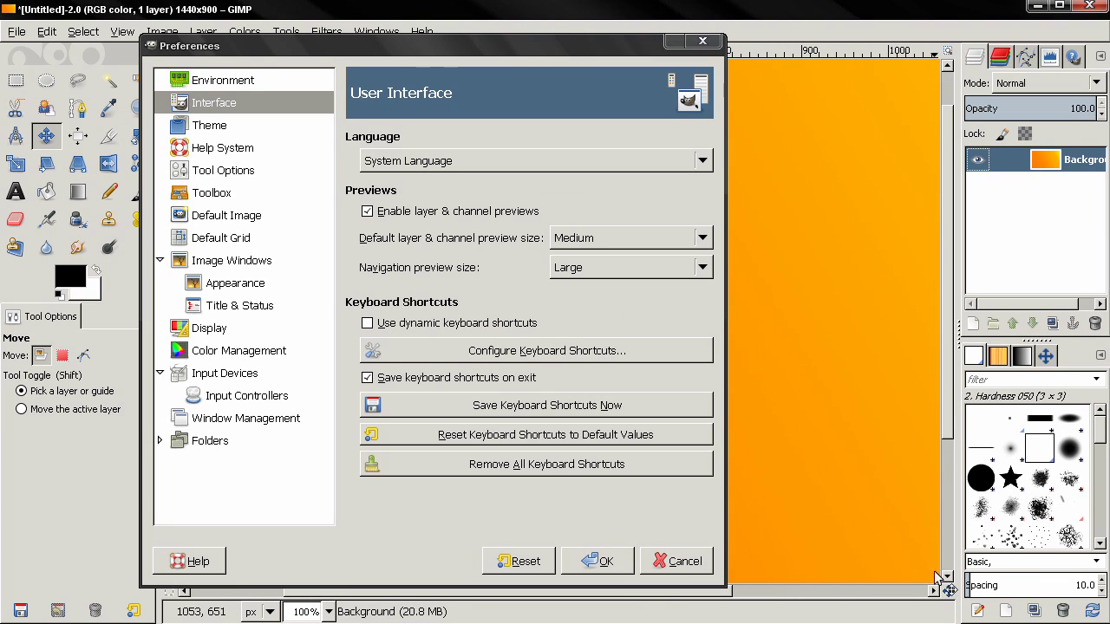
left_click(583, 270)
left_click(576, 184)
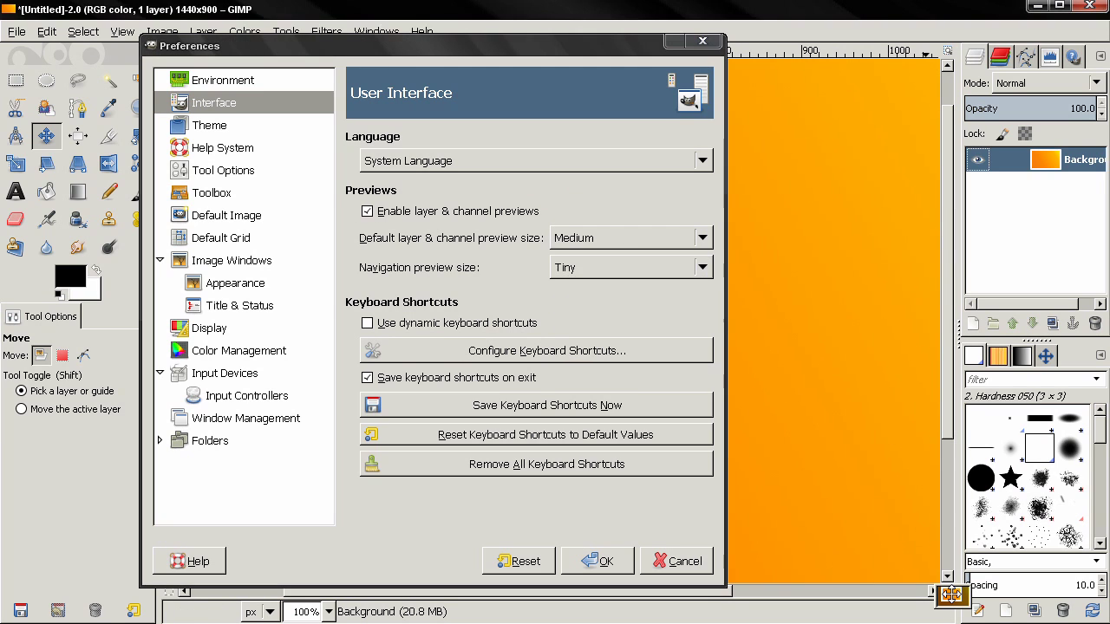
left_click_drag(951, 595, 955, 595)
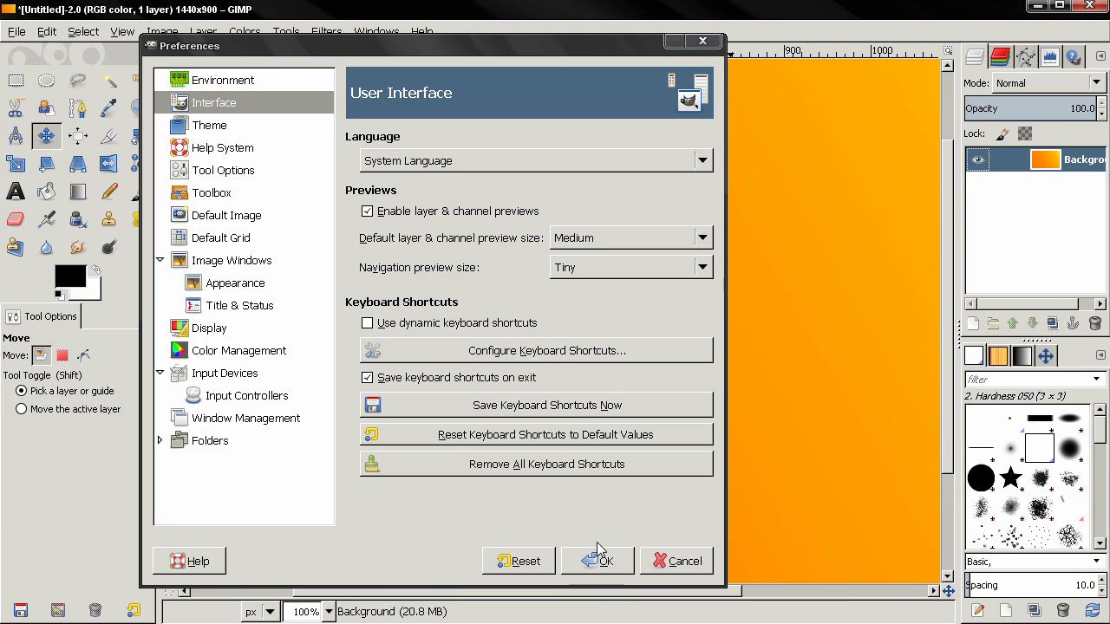
left_click(604, 269)
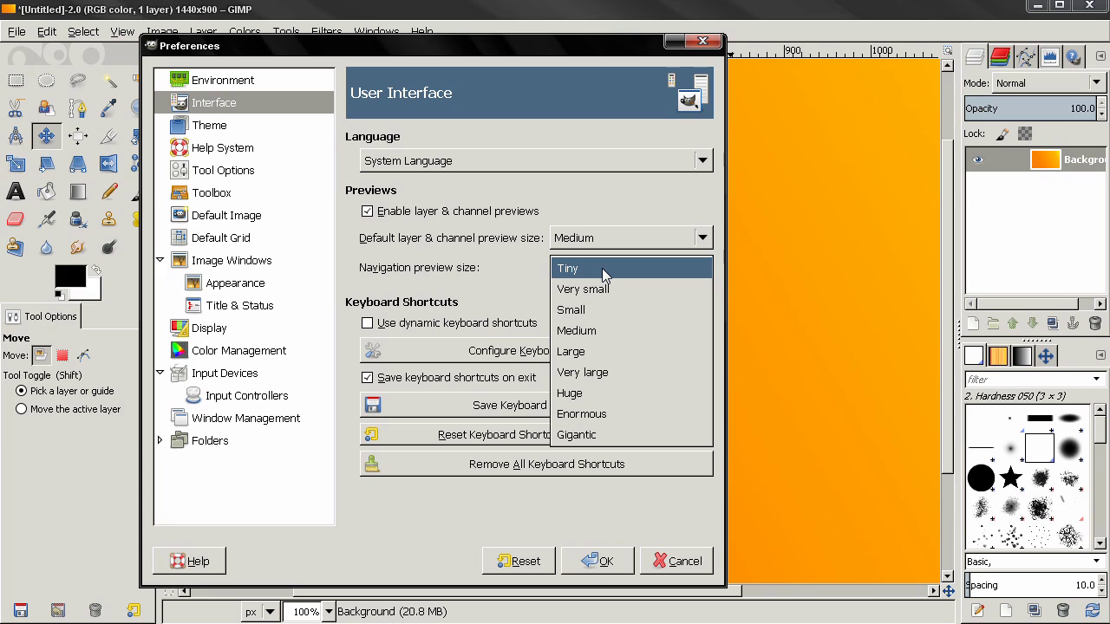
left_click(602, 329)
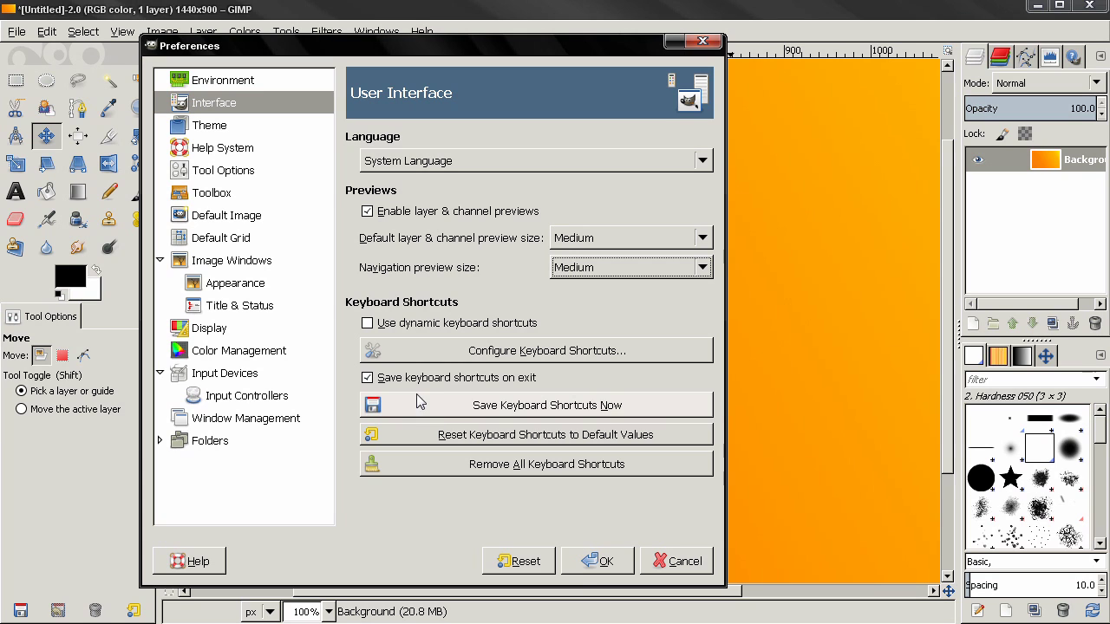
- Browse the Select actions in the keyboard shortcut editor, then close it
left_click(520, 354)
left_click_drag(477, 41, 441, 41)
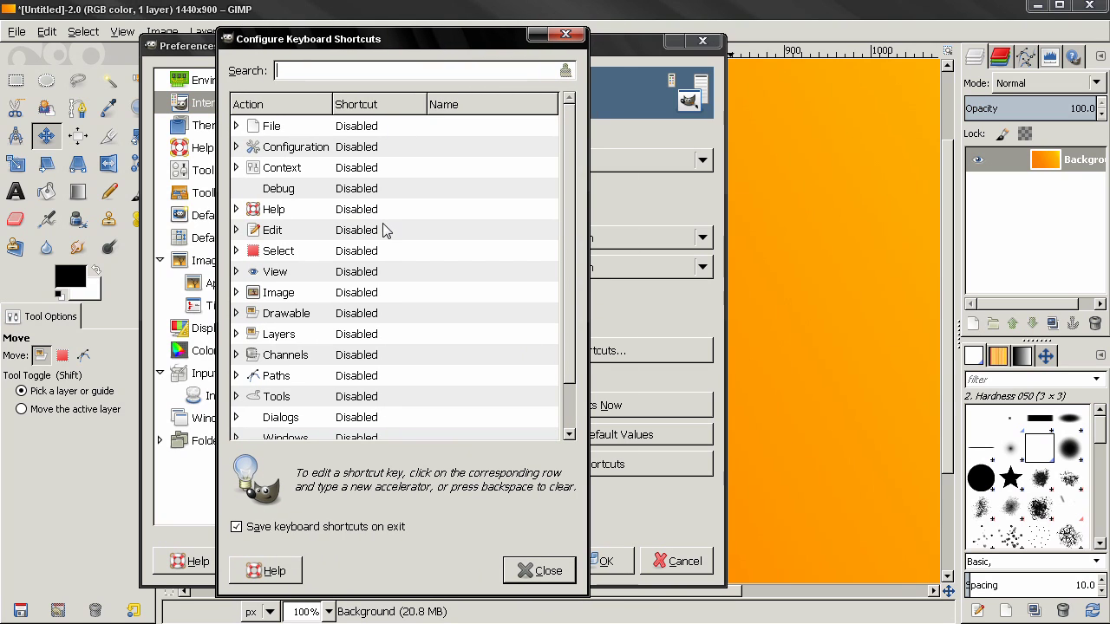
left_click(235, 252)
left_click(235, 251)
left_click(235, 251)
left_click(235, 251)
left_click(235, 251)
left_click(235, 251)
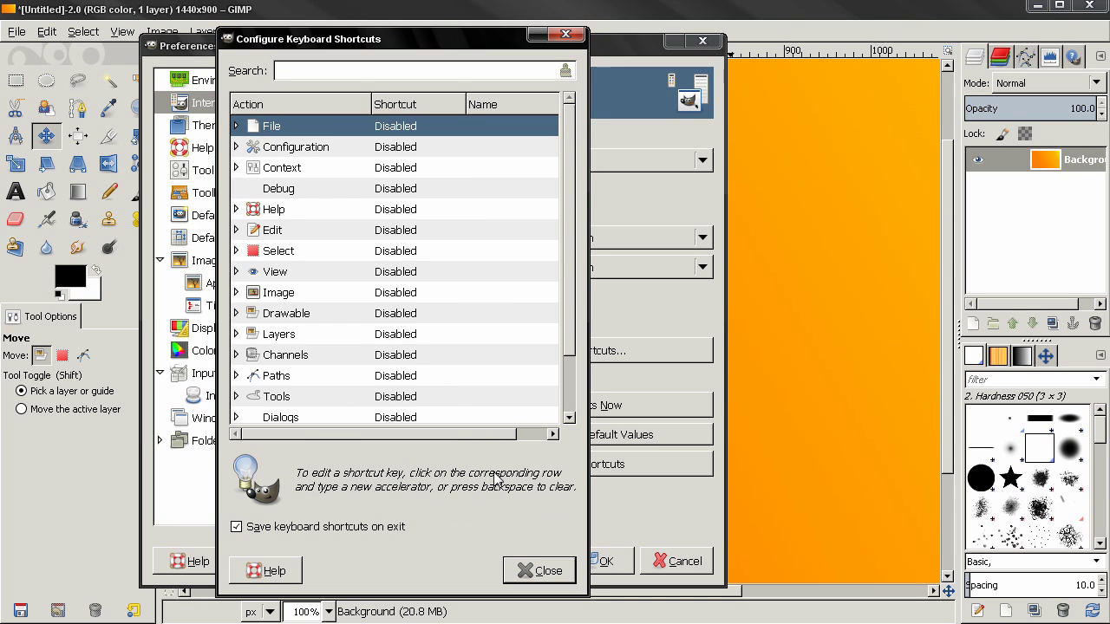
left_click(566, 36)
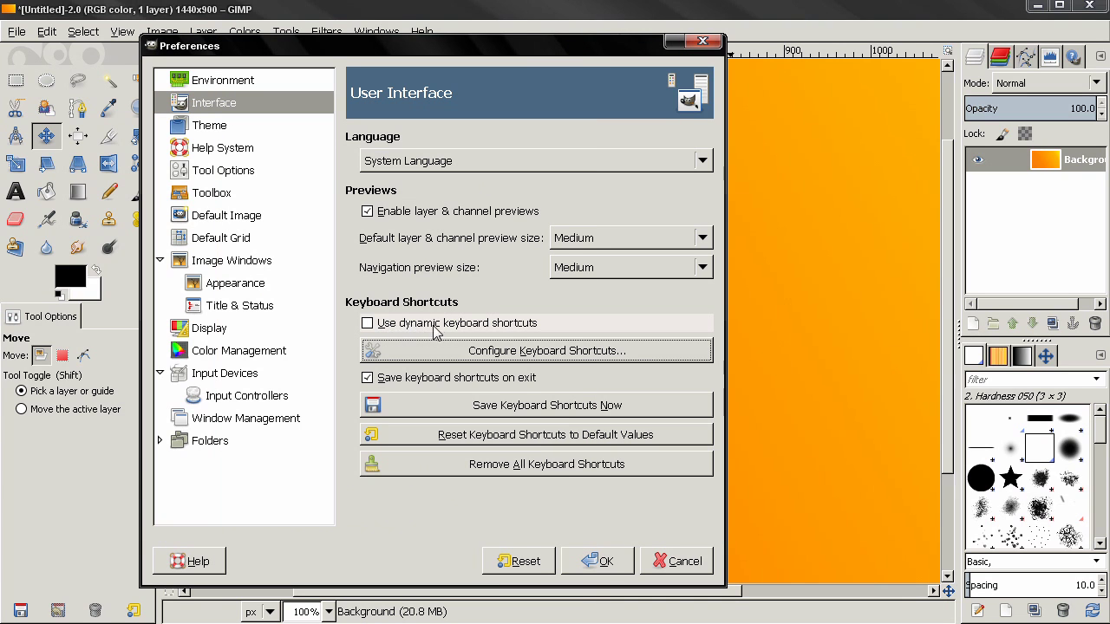
- Enable Use dynamic keyboard shortcuts and confirm Preferences with OK
left_click(366, 323)
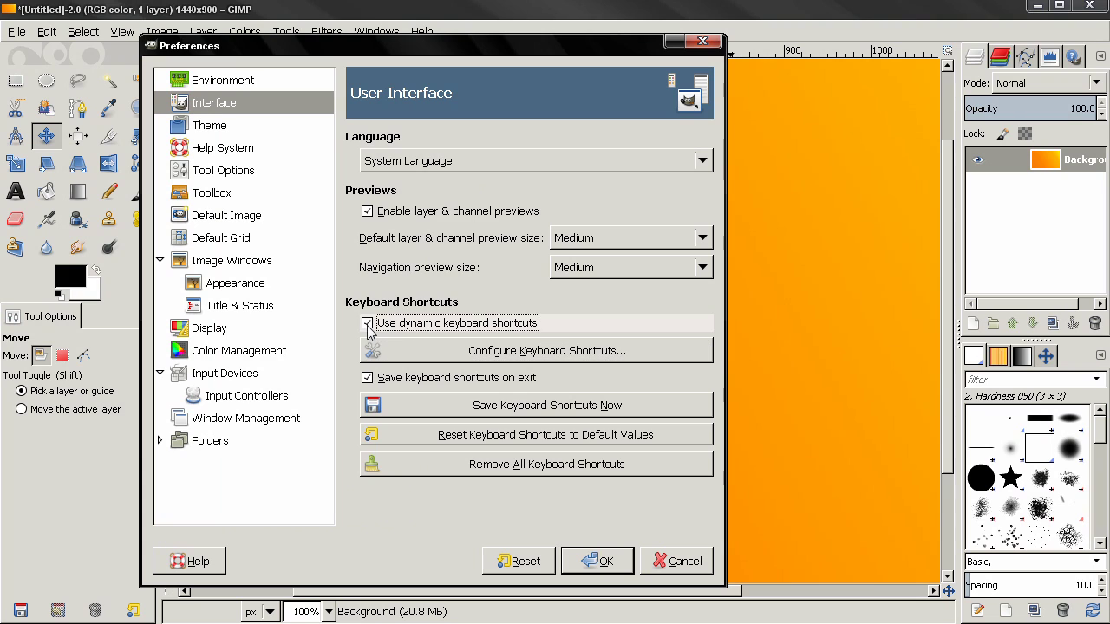
left_click(598, 561)
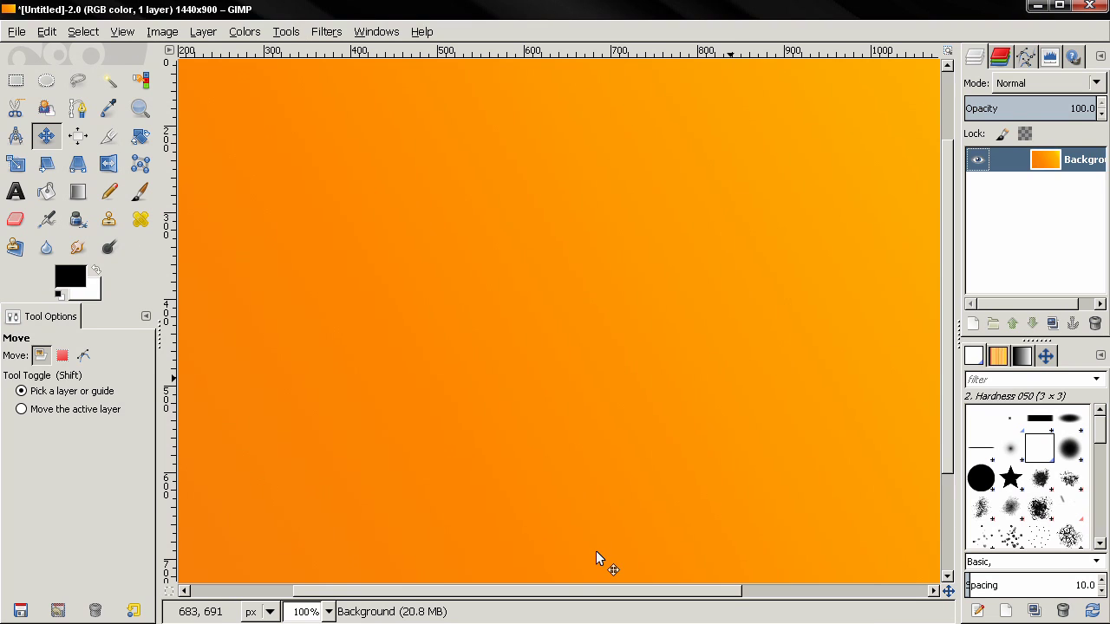
- Give Layer > Layer to Image Size the Ctrl+K shortcut, then close the menu
left_click(204, 33)
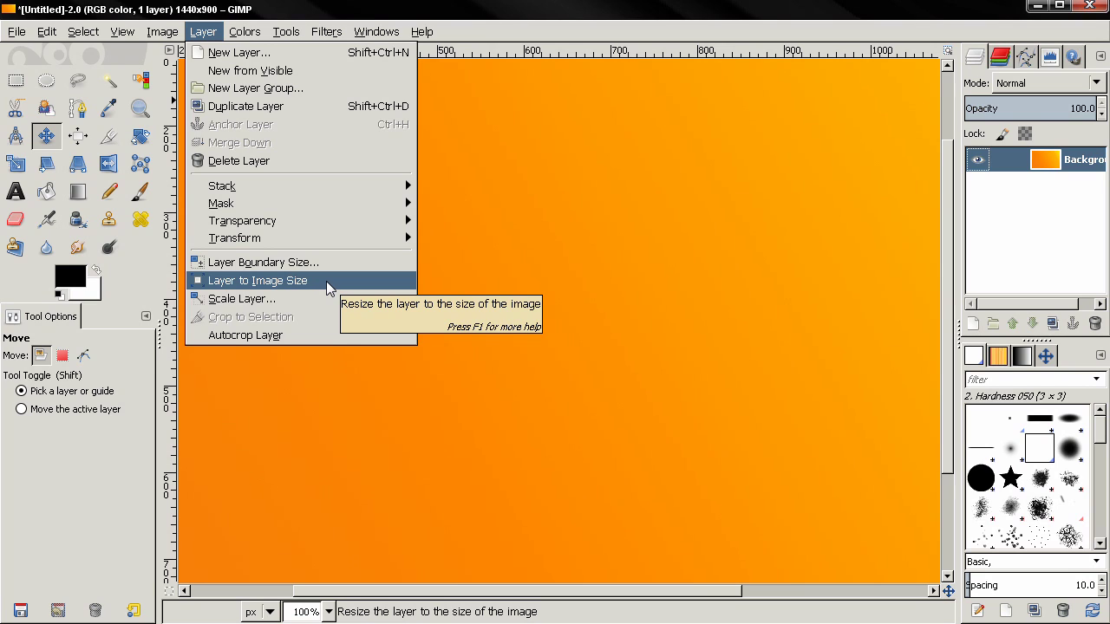
key("ctrl+k")
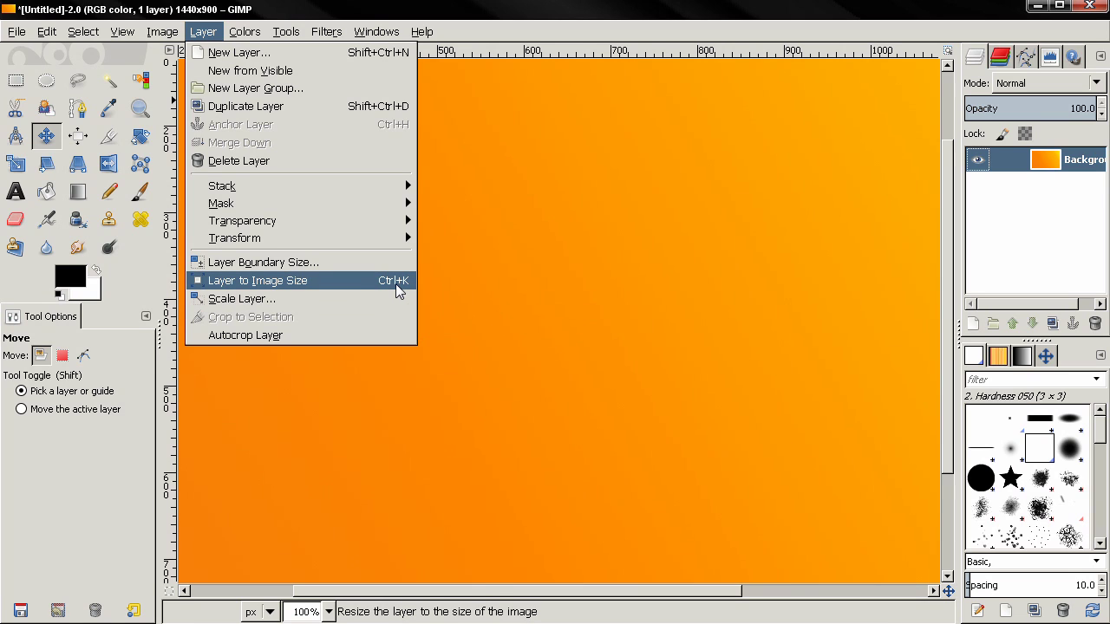
left_click(514, 199)
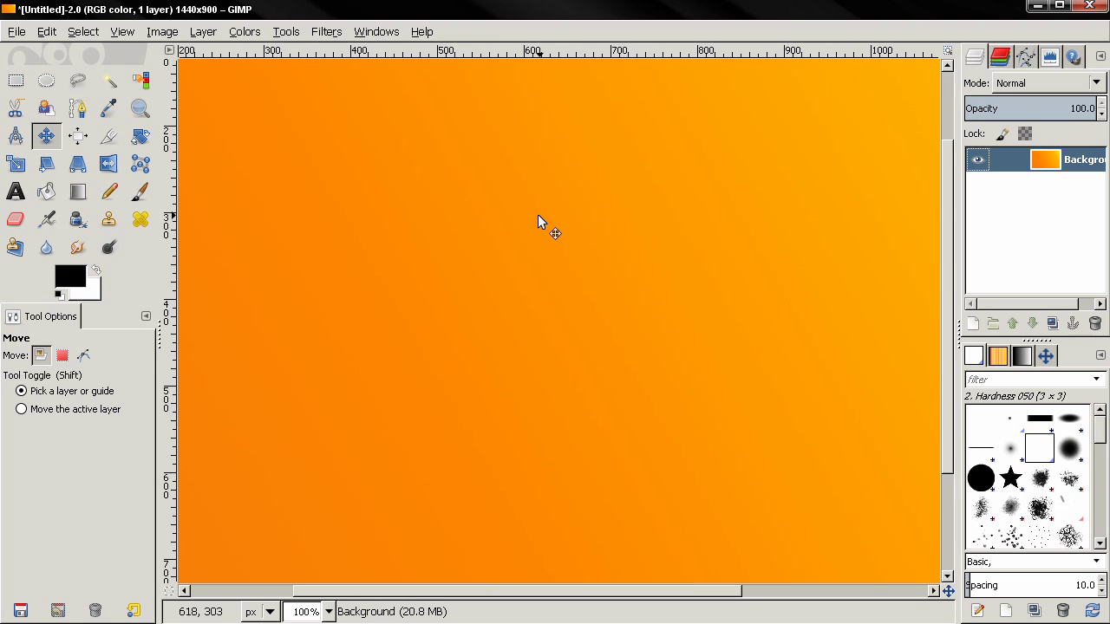
left_click(162, 31)
mouse_move(94, 36)
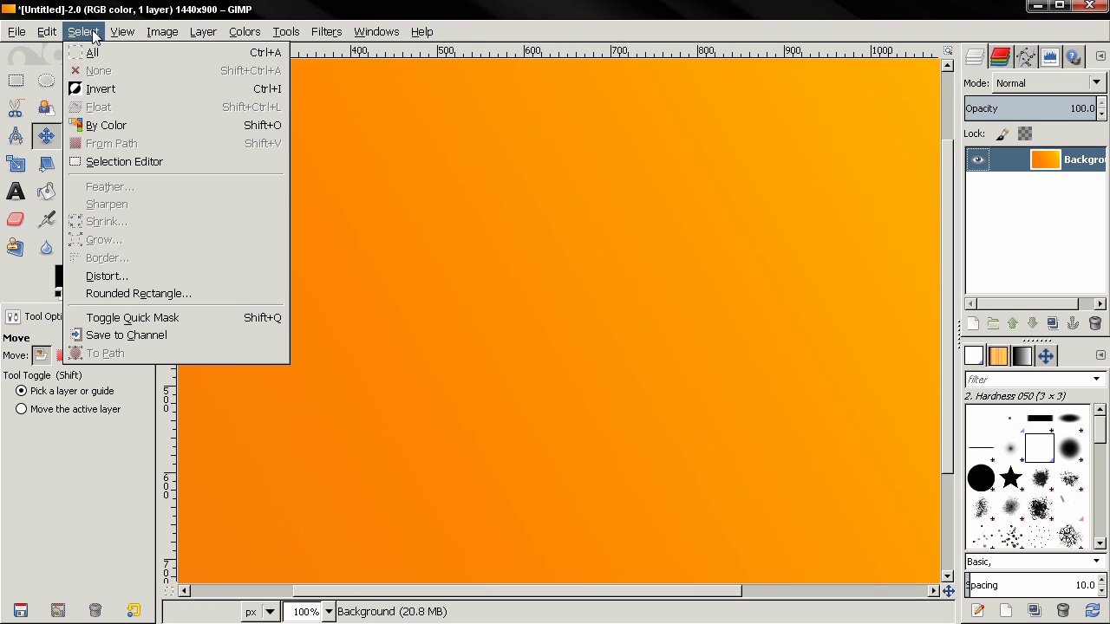
mouse_move(130, 34)
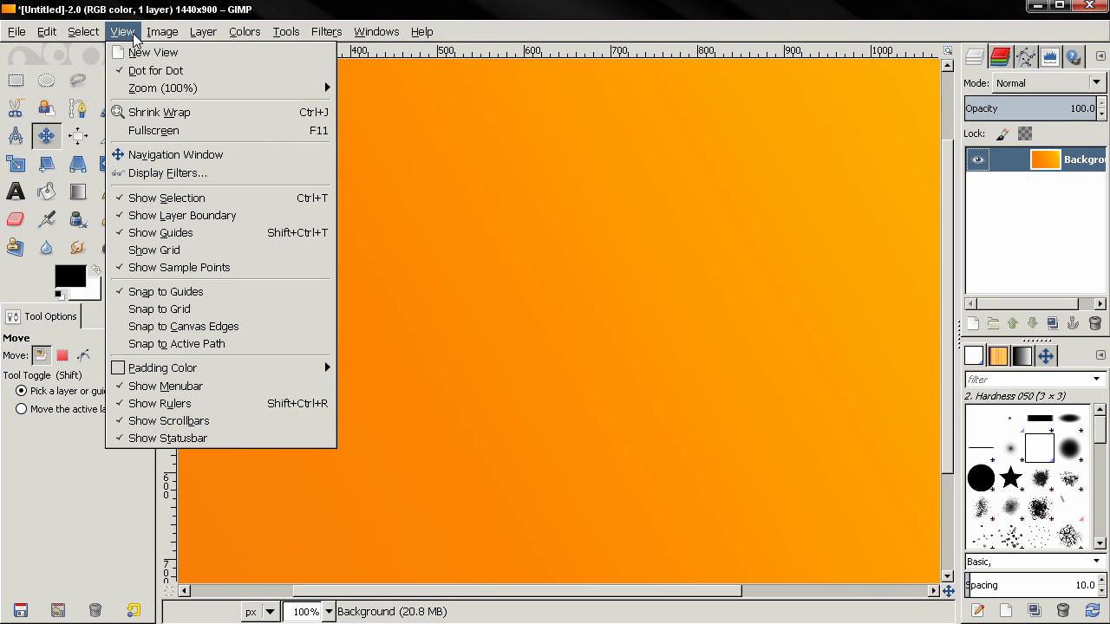
left_click(543, 256)
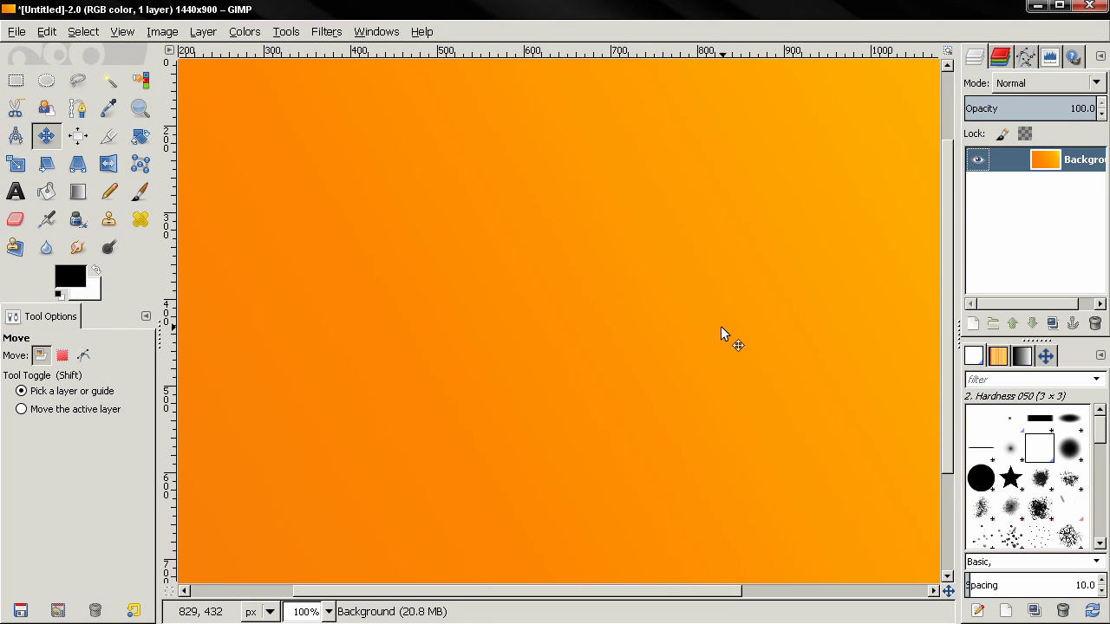